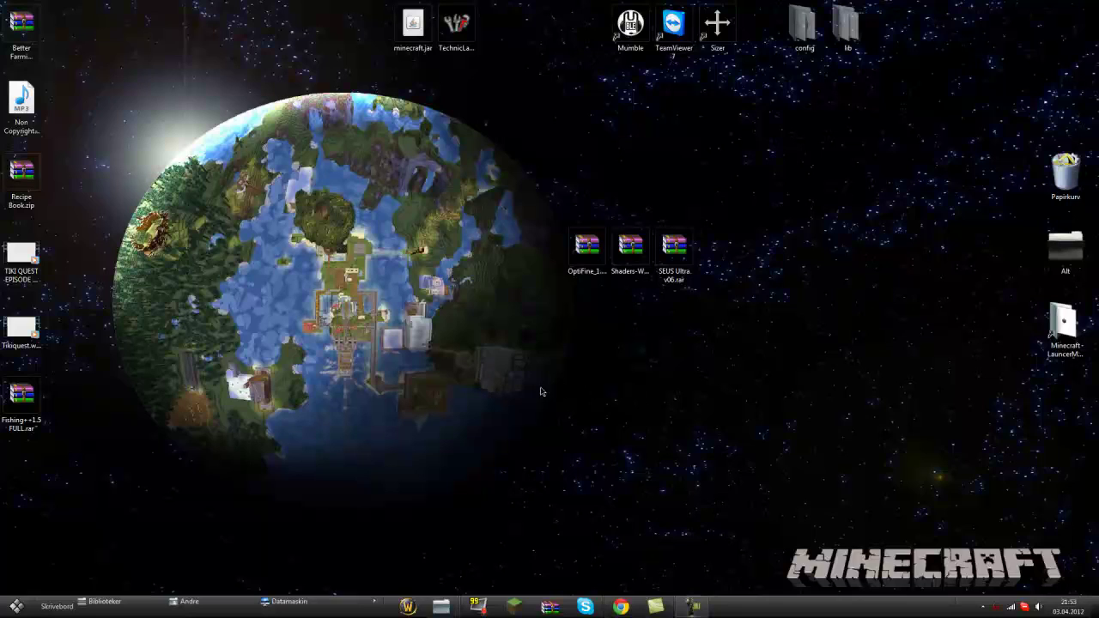
Restore the Chrome window showing the OptiFine HD A2 download page on minecraftforum.net.
{"action": "left_click", "coordinate": [620, 606]}
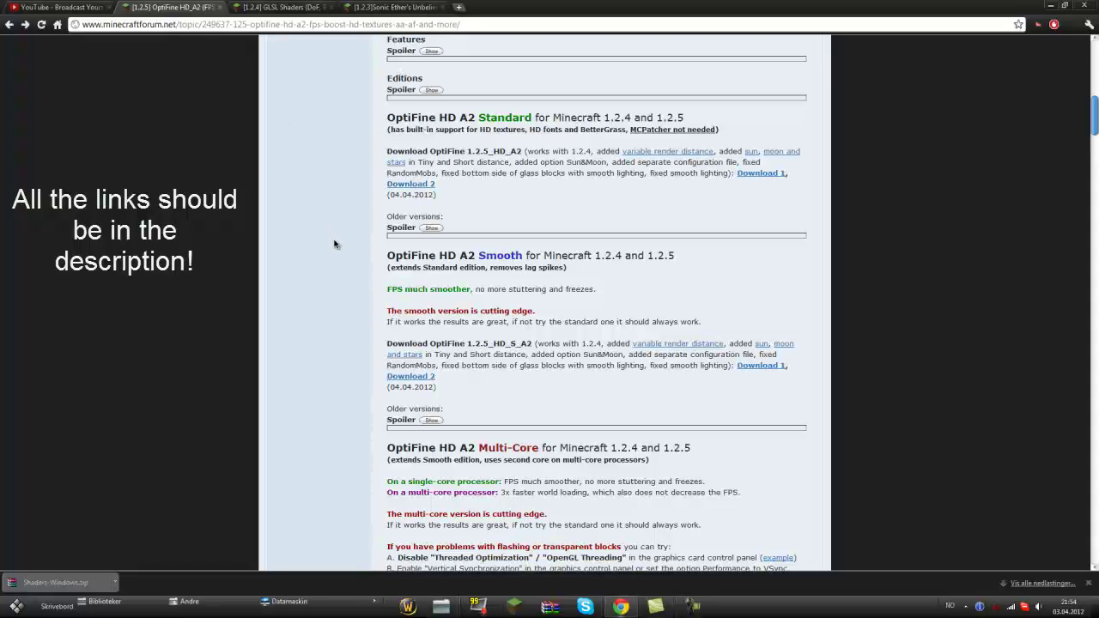
Download OptiFine HD A2 Smooth for 1.2.4/1.2.5 via its 'Download 1' link.
{"action": "scroll", "coordinate": [481, 307], "scroll_direction": "up", "scroll_amount": 5}
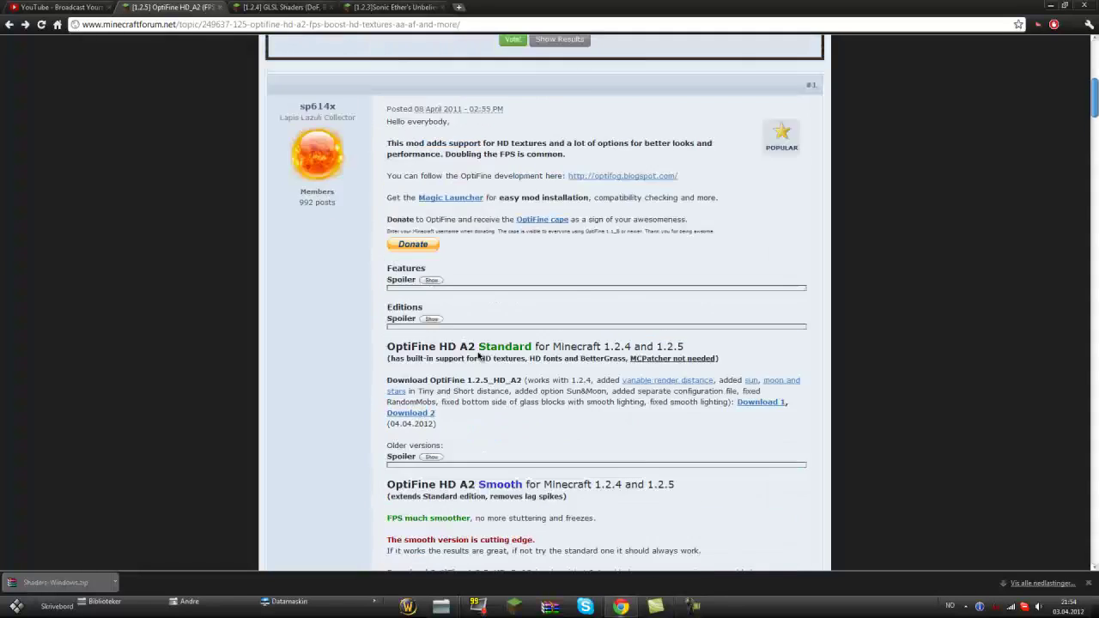
{"action": "scroll", "coordinate": [478, 358], "scroll_direction": "down", "scroll_amount": 4}
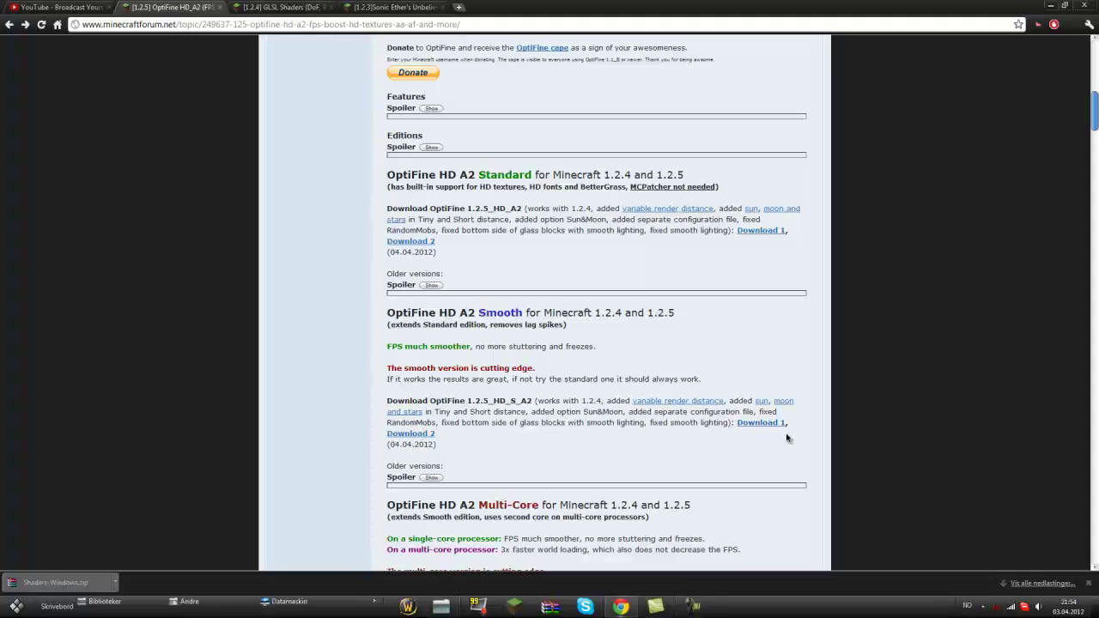
{"action": "left_click", "coordinate": [749, 426]}
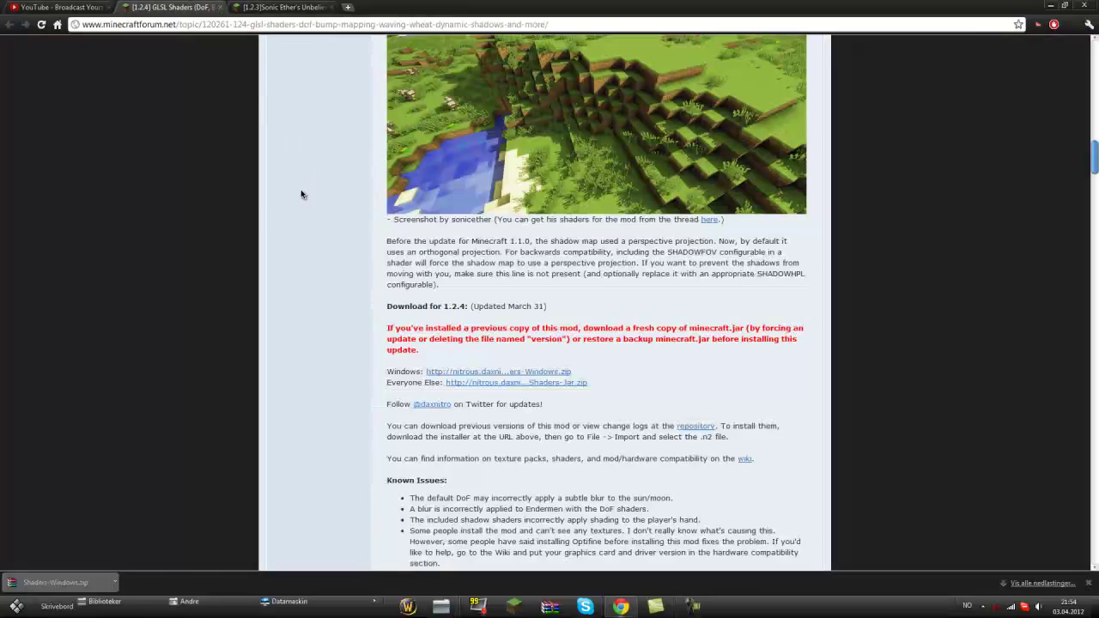
Get the Windows shaders download from 'Download for 1.2.4' and cancel the duplicate Shaders-Windows.zip save.
{"action": "scroll", "coordinate": [271, 307], "scroll_direction": "up", "scroll_amount": 10}
{"action": "scroll", "coordinate": [270, 310], "scroll_direction": "up", "scroll_amount": 5}
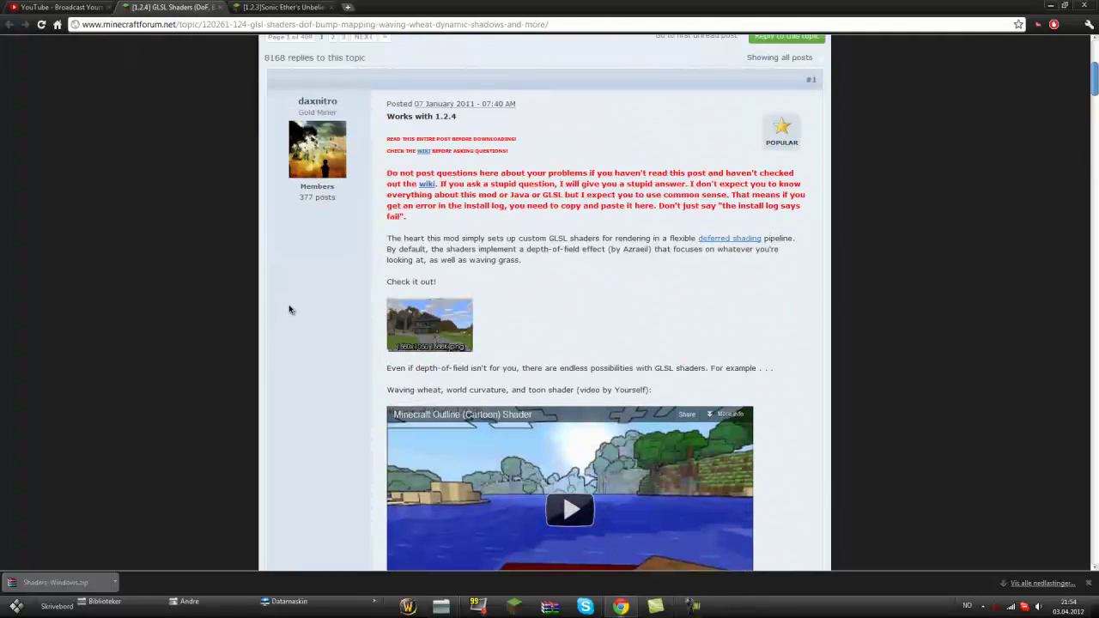
{"action": "scroll", "coordinate": [289, 309], "scroll_direction": "down", "scroll_amount": 15}
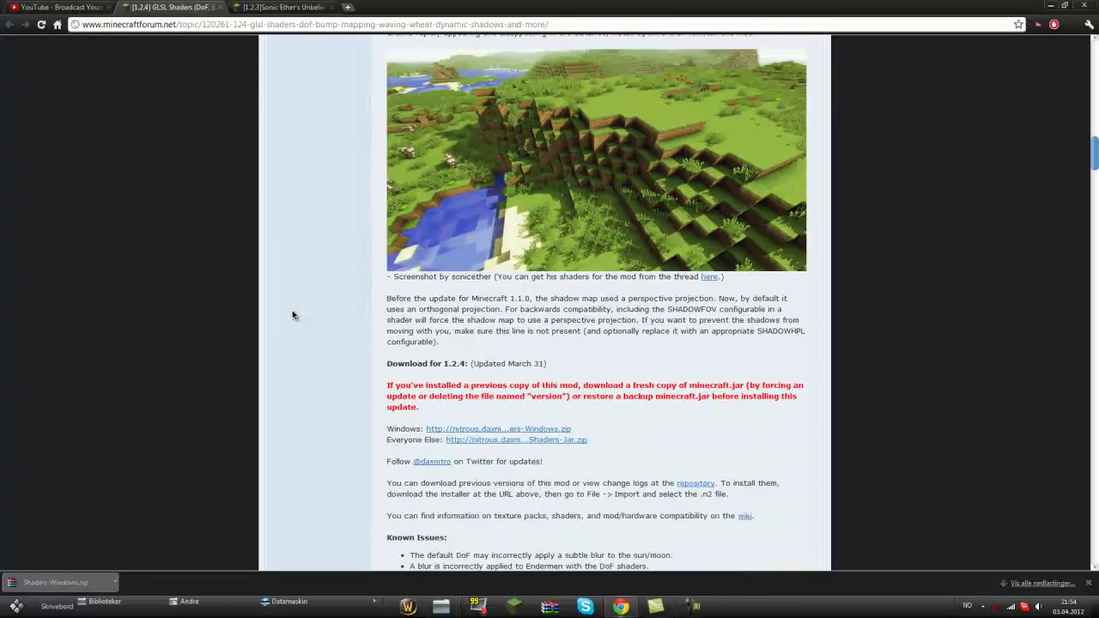
{"action": "scroll", "coordinate": [292, 315], "scroll_direction": "down", "scroll_amount": 1}
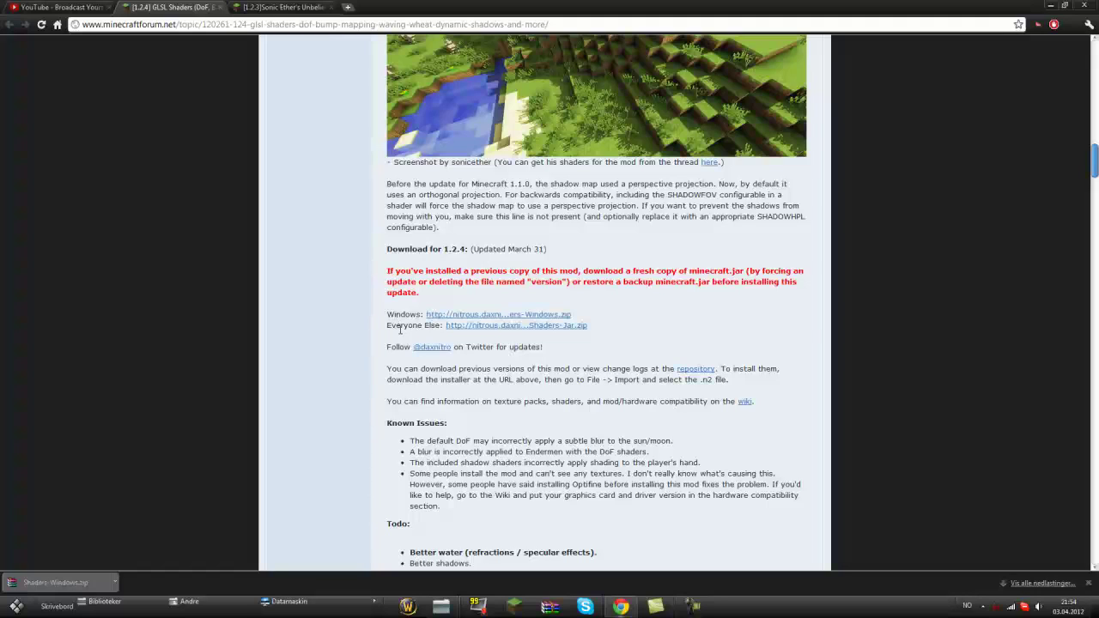
{"action": "left_click_drag", "start_coordinate": [399, 330], "coordinate": [424, 331]}
{"action": "left_click", "coordinate": [424, 333]}
{"action": "left_click", "coordinate": [440, 316]}
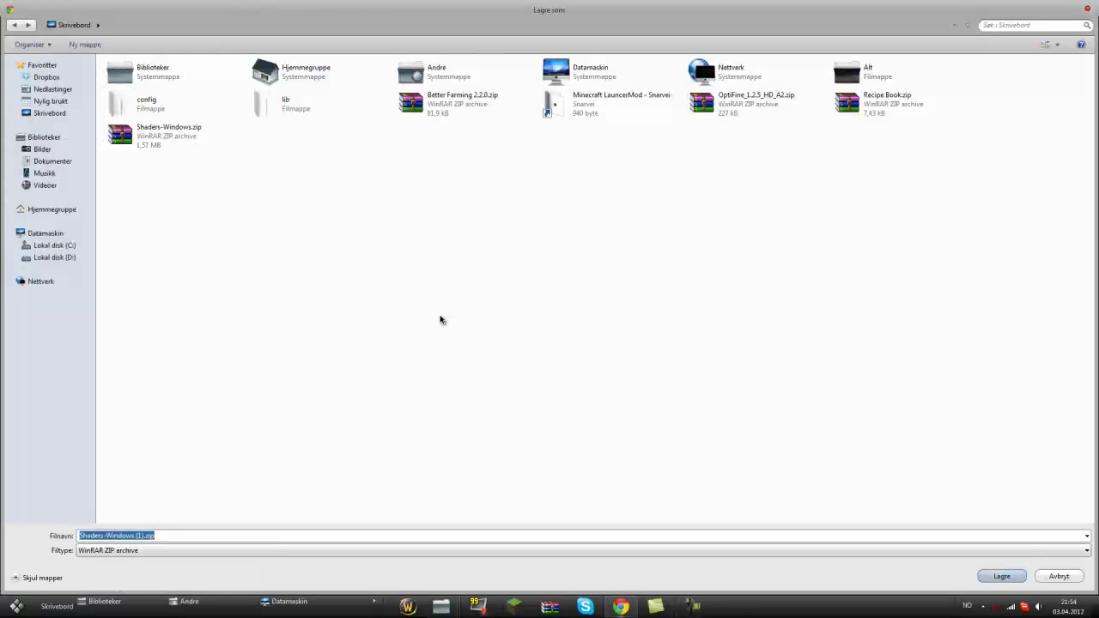
{"action": "left_click", "coordinate": [1056, 577]}
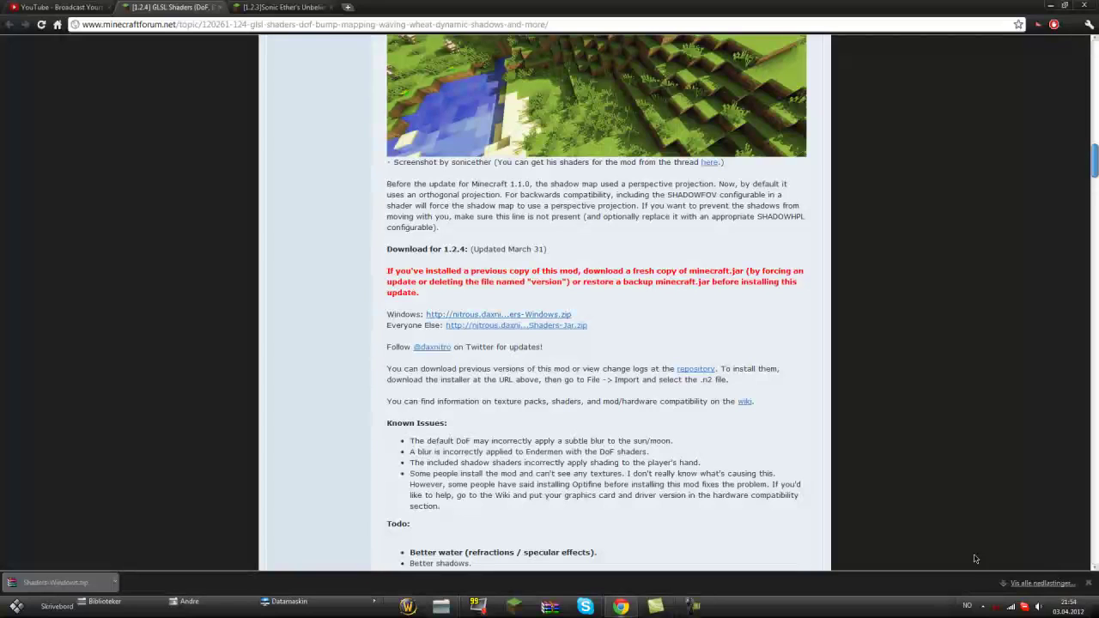
Read the Installation steps in the Sonic Ether's Unbelievable Shaders thread.
{"action": "left_click", "coordinate": [241, 10]}
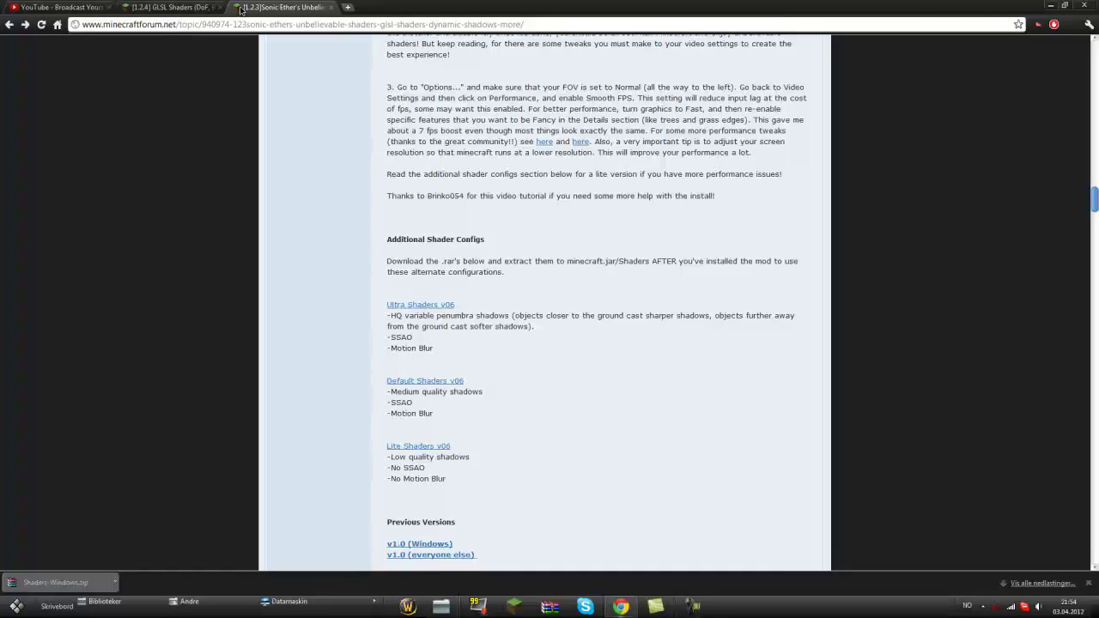
{"action": "scroll", "coordinate": [245, 295], "scroll_direction": "up", "scroll_amount": 10}
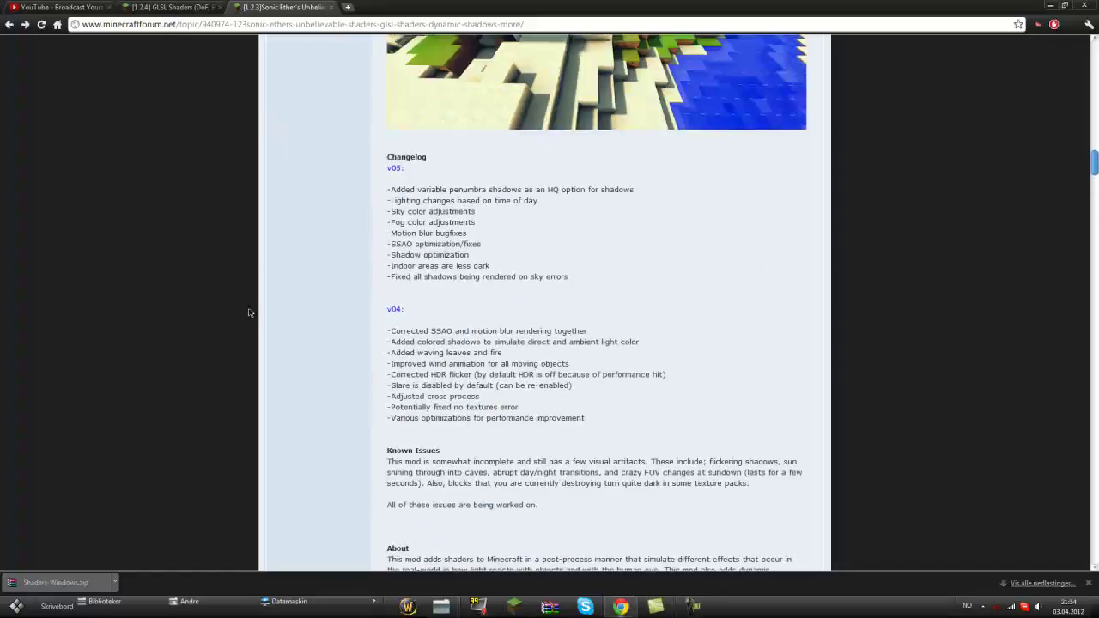
{"action": "scroll", "coordinate": [265, 331], "scroll_direction": "up", "scroll_amount": 15}
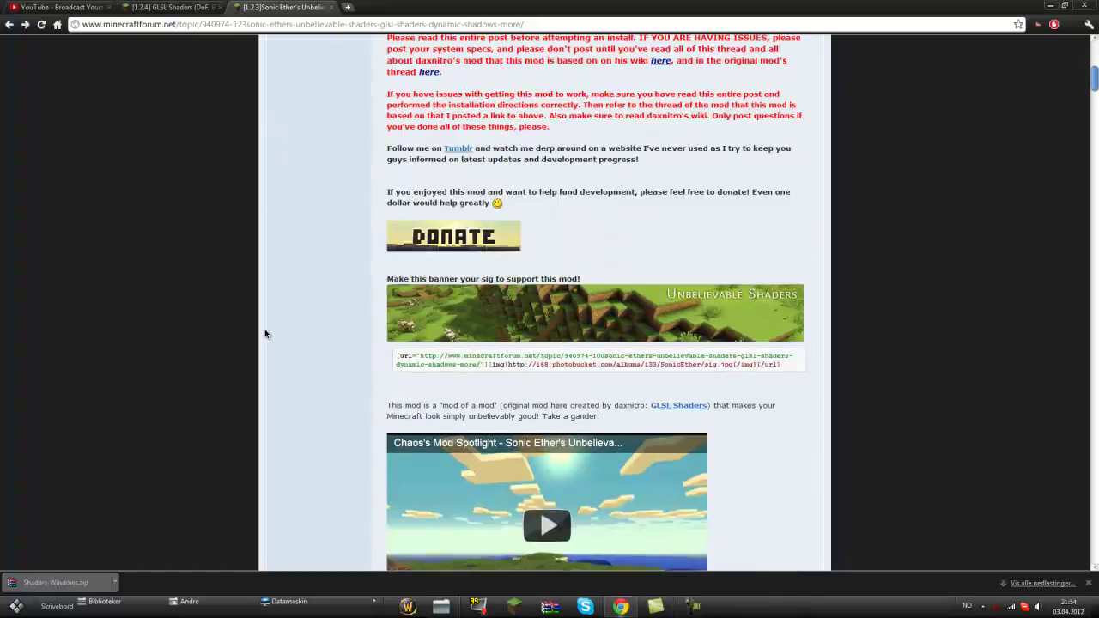
{"action": "scroll", "coordinate": [265, 334], "scroll_direction": "up", "scroll_amount": 3}
{"action": "scroll", "coordinate": [267, 326], "scroll_direction": "down", "scroll_amount": 7}
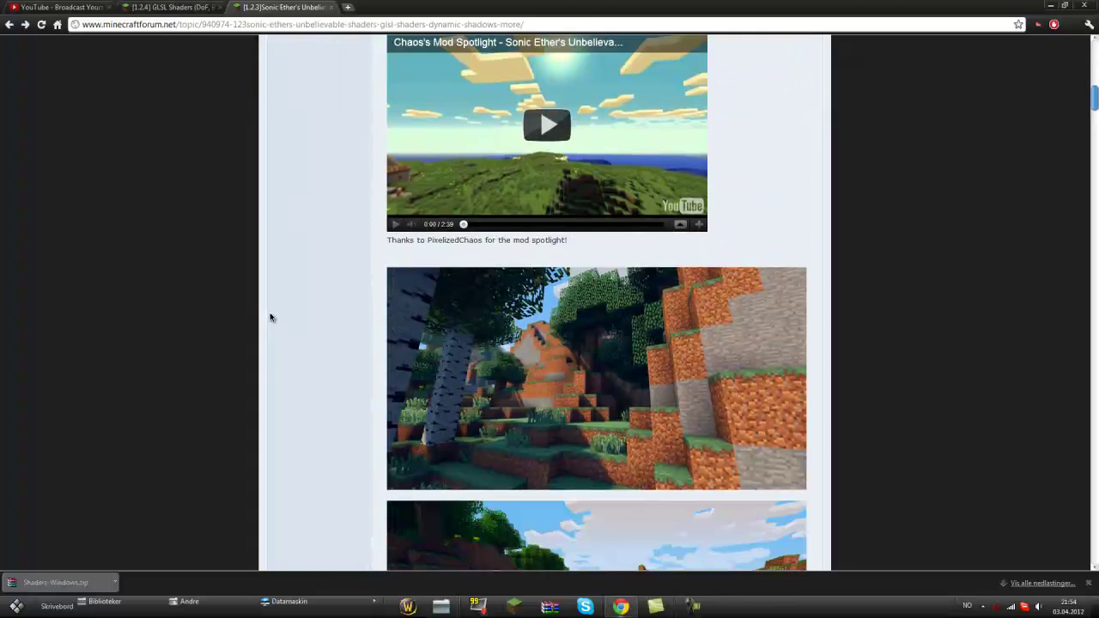
{"action": "scroll", "coordinate": [270, 318], "scroll_direction": "down", "scroll_amount": 7}
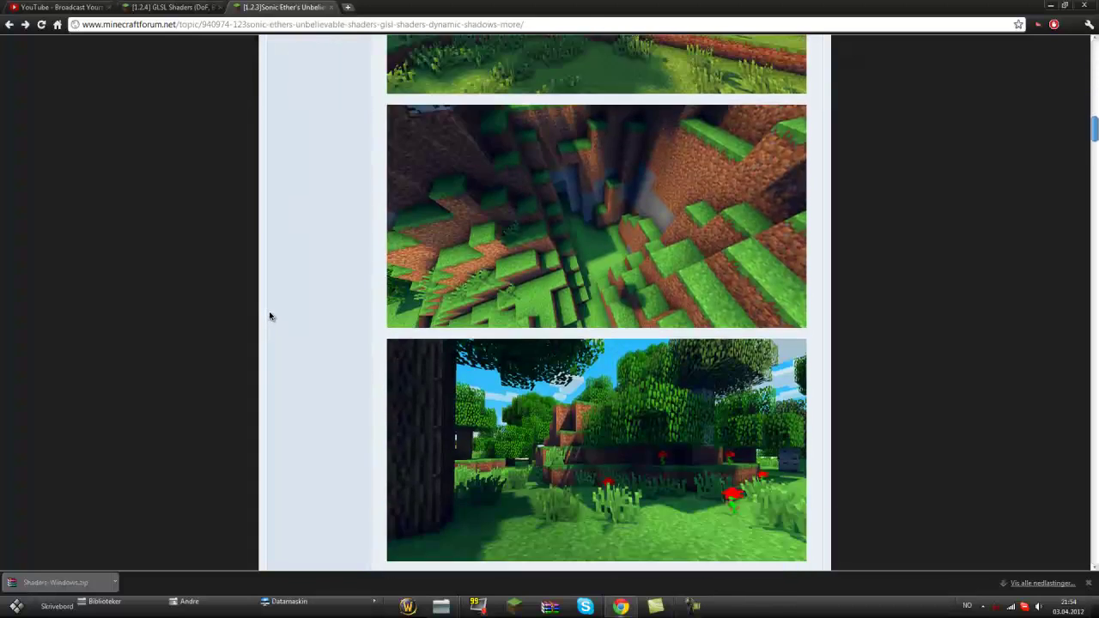
{"action": "scroll", "coordinate": [270, 317], "scroll_direction": "down", "scroll_amount": 10}
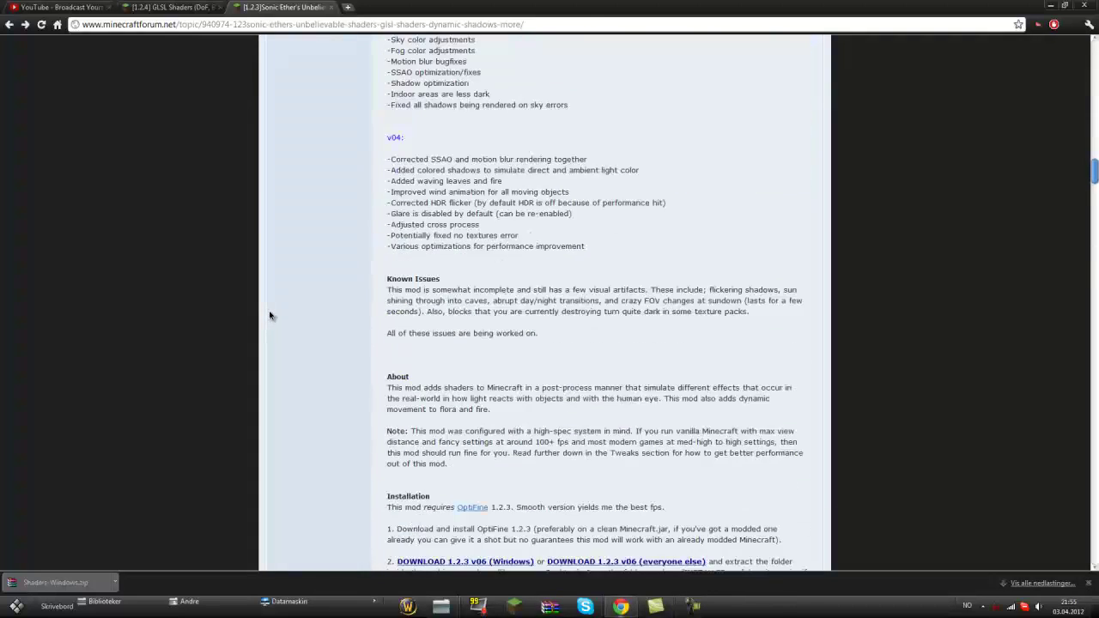
{"action": "scroll", "coordinate": [271, 313], "scroll_direction": "down", "scroll_amount": 3}
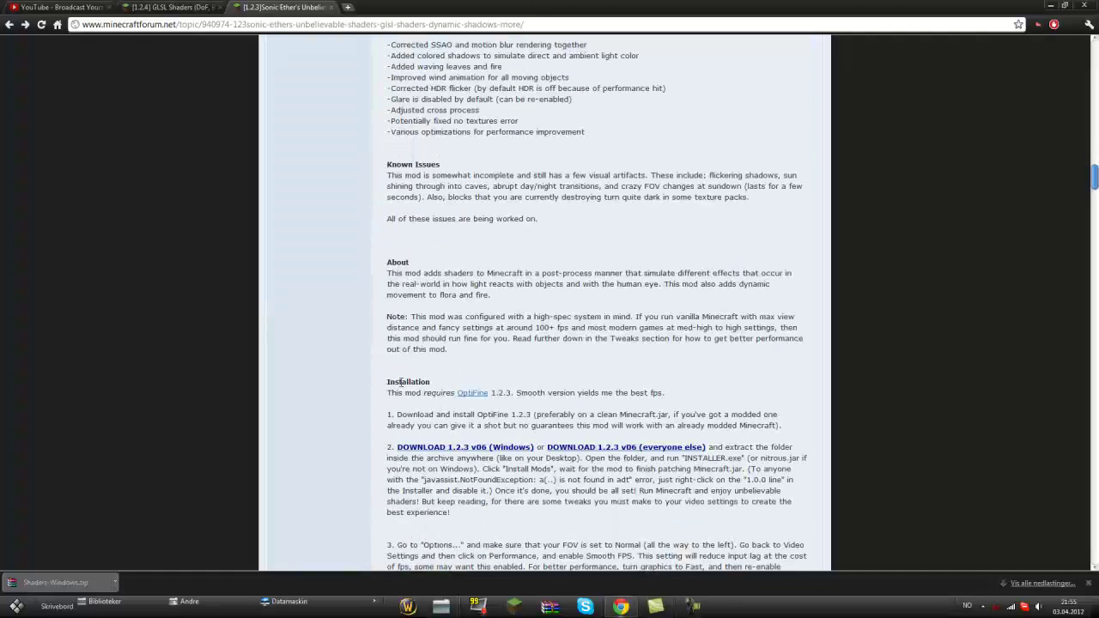
{"action": "left_click_drag", "start_coordinate": [390, 381], "coordinate": [367, 401]}
{"action": "left_click", "coordinate": [368, 401]}
Review the Lite, Default and Ultra Shaders v06 feature lists under Additional Shader Configs.
{"action": "scroll", "coordinate": [367, 401], "scroll_direction": "down", "scroll_amount": 3}
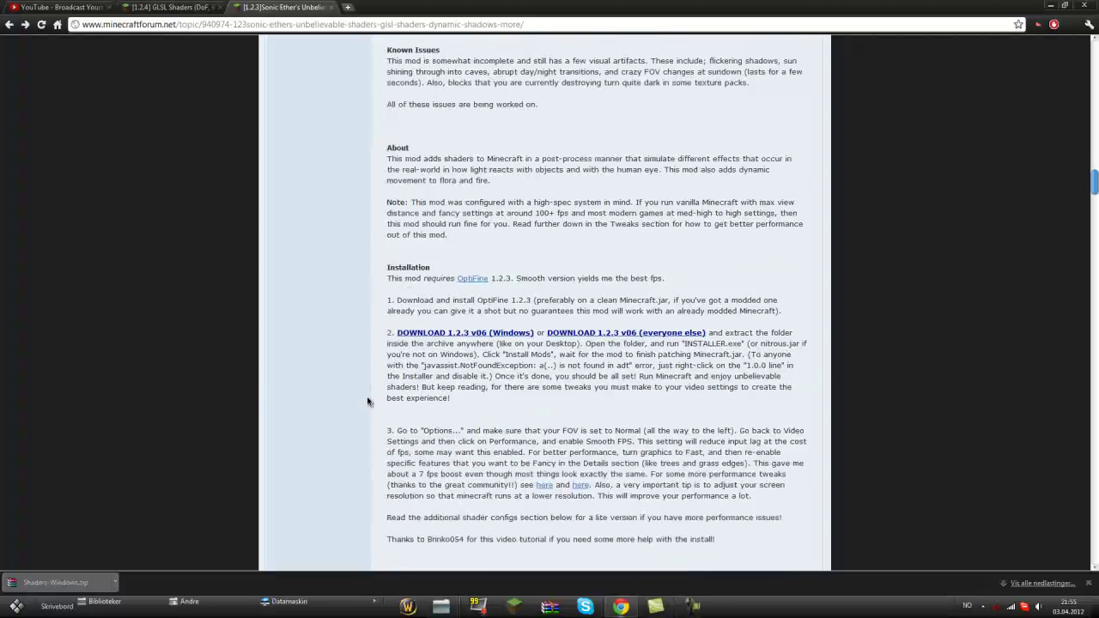
{"action": "scroll", "coordinate": [368, 401], "scroll_direction": "down", "scroll_amount": 6}
{"action": "left_click_drag", "start_coordinate": [392, 355], "coordinate": [487, 354]}
{"action": "left_click", "coordinate": [488, 355]}
{"action": "scroll", "coordinate": [491, 377], "scroll_direction": "down", "scroll_amount": 2}
{"action": "scroll", "coordinate": [491, 378], "scroll_direction": "down", "scroll_amount": 2}
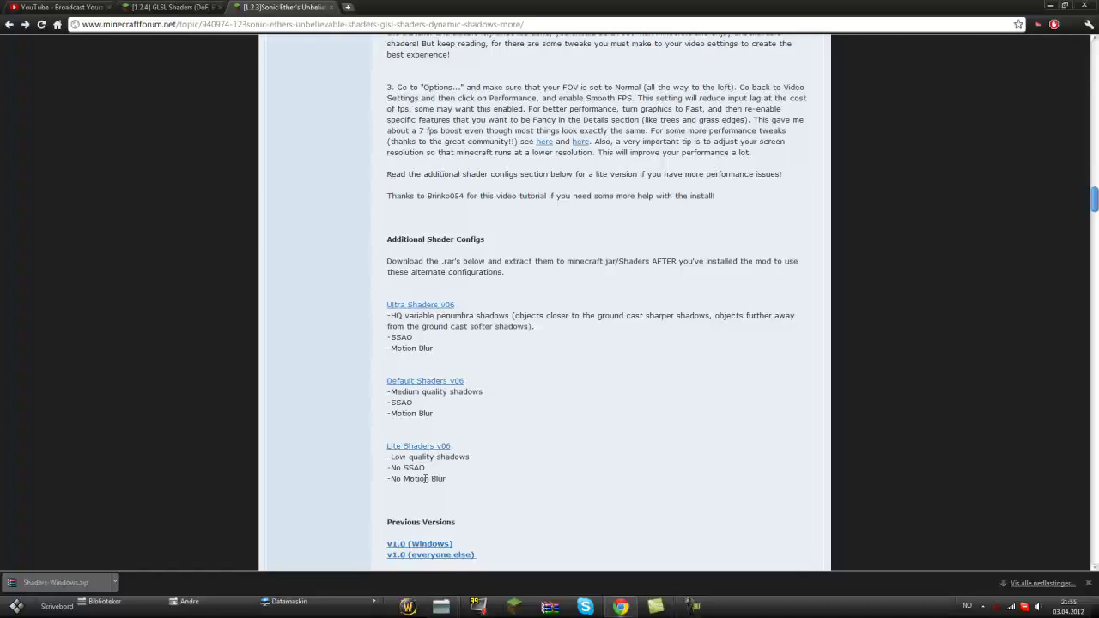
{"action": "mouse_move", "coordinate": [444, 480]}
{"action": "left_mouse_down"}
{"action": "mouse_move", "coordinate": [405, 481]}
{"action": "mouse_move", "coordinate": [391, 457]}
{"action": "left_mouse_up"}
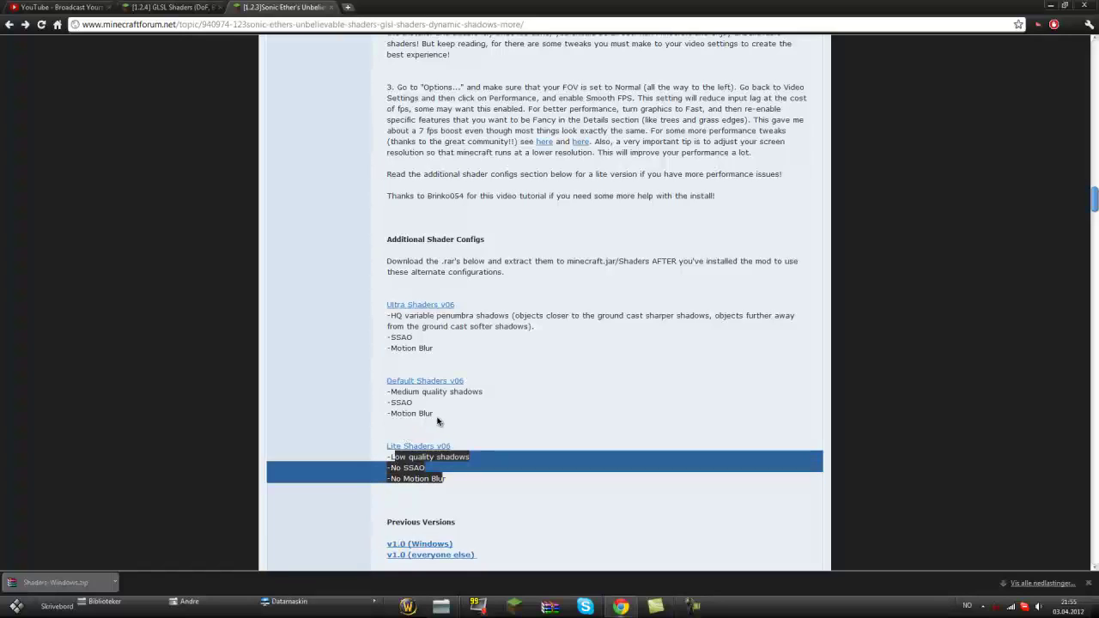
{"action": "mouse_move", "coordinate": [439, 420]}
{"action": "left_mouse_down"}
{"action": "mouse_move", "coordinate": [391, 402]}
{"action": "mouse_move", "coordinate": [412, 369]}
{"action": "mouse_move", "coordinate": [405, 328]}
{"action": "left_mouse_up"}
{"action": "left_click", "coordinate": [446, 341]}
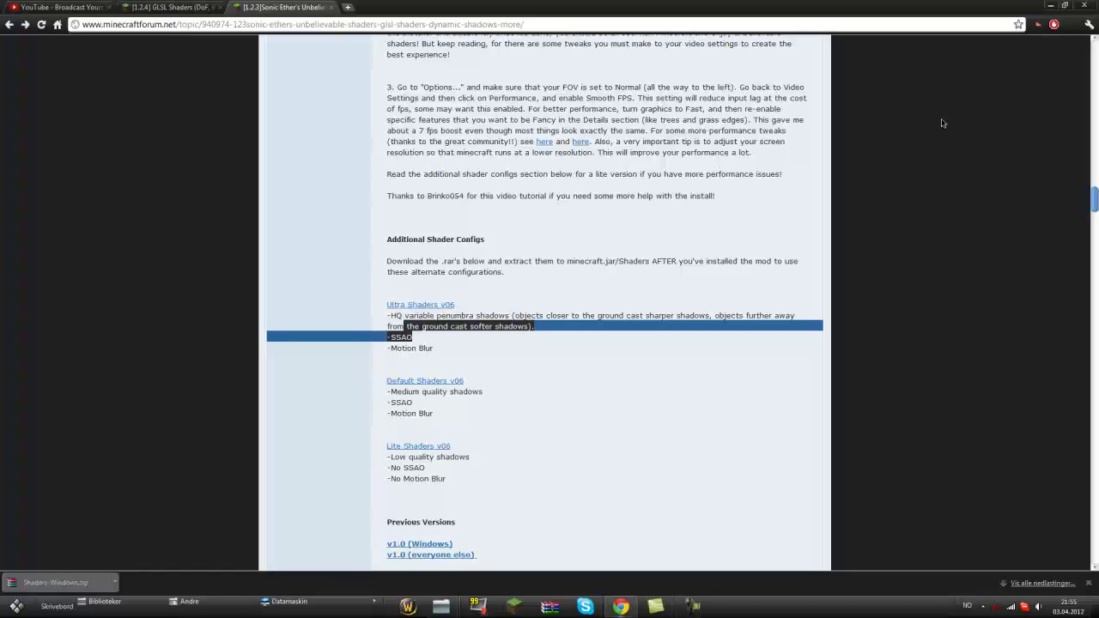
Open OptiFine_1.2.5_HD_A2.zip from the desktop in WinRAR, placed on the left.
{"action": "left_click", "coordinate": [1050, 6]}
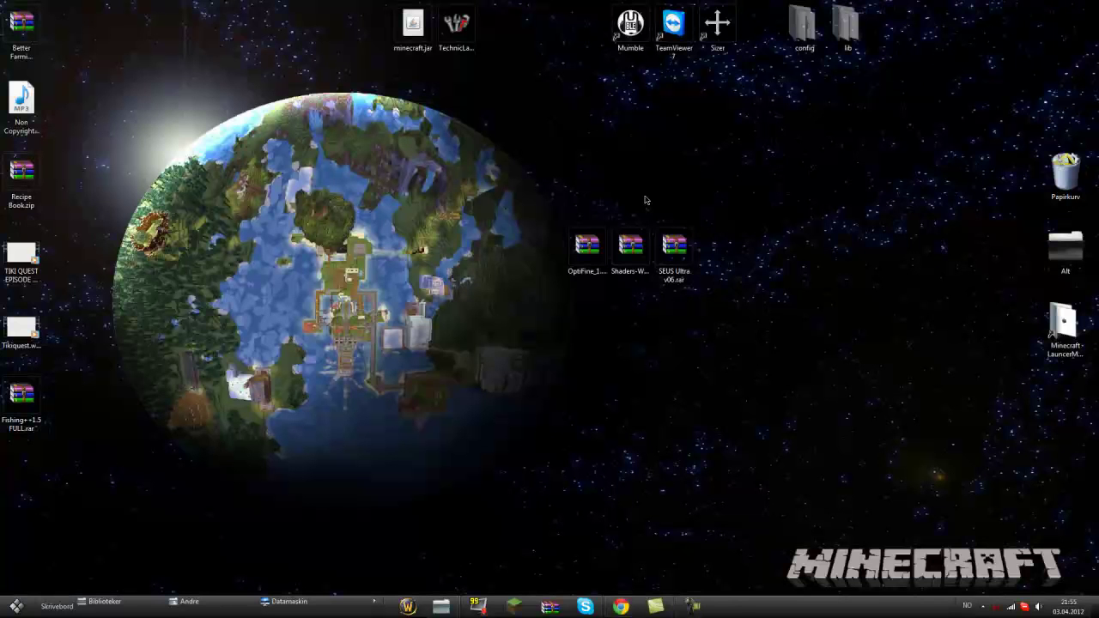
{"action": "double_click", "coordinate": [590, 246]}
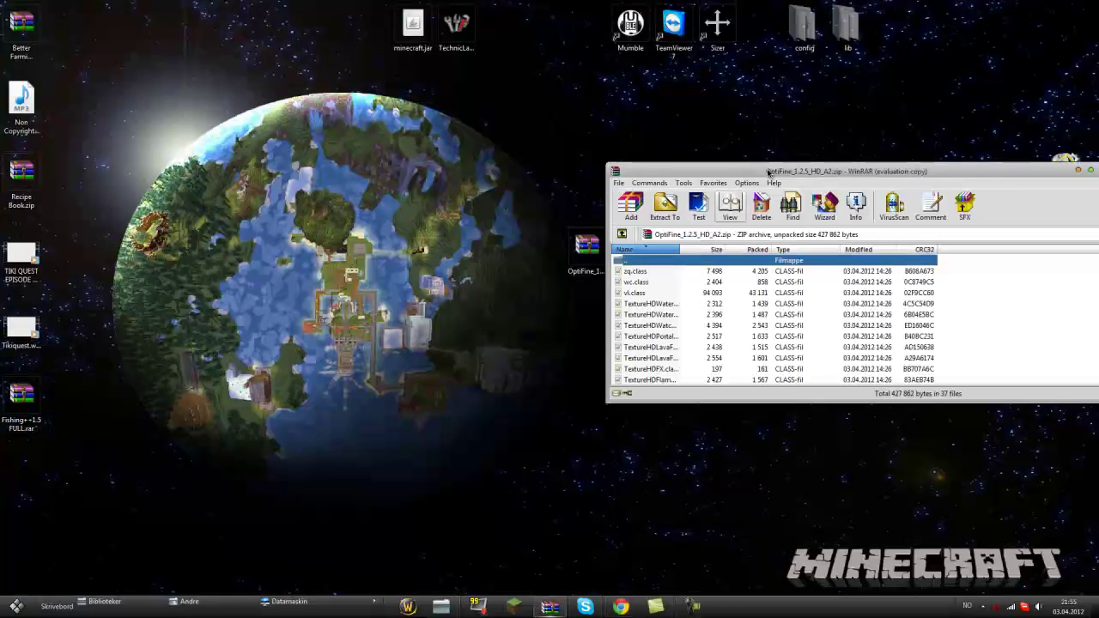
{"action": "left_click_drag", "start_coordinate": [774, 173], "coordinate": [0, 180]}
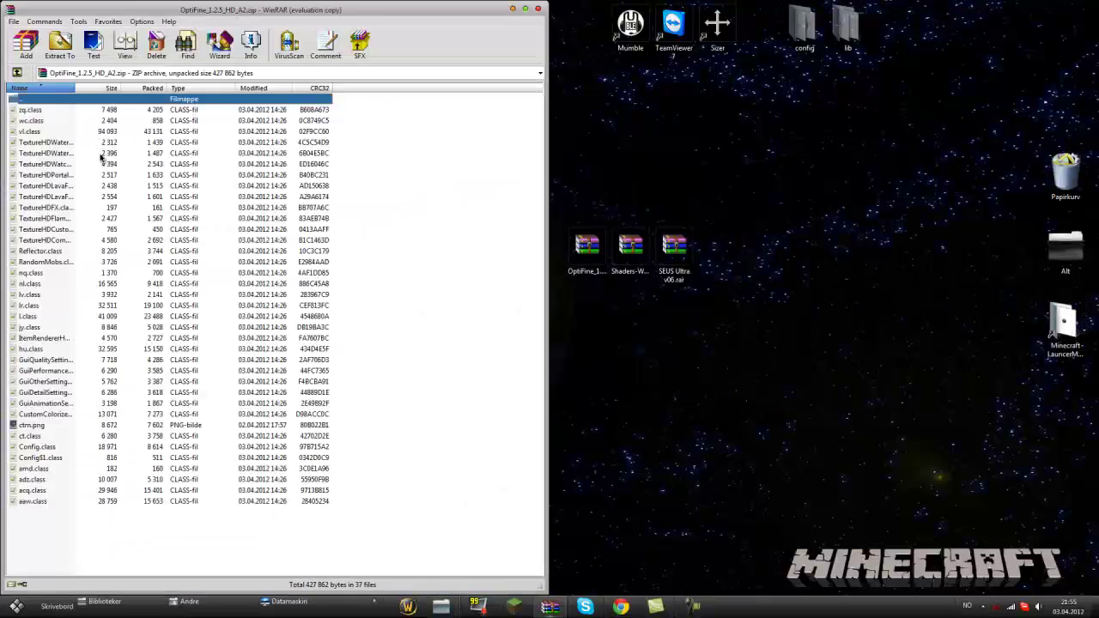
Enter %appdata% in the Windows search.
{"action": "key", "text": "super"}
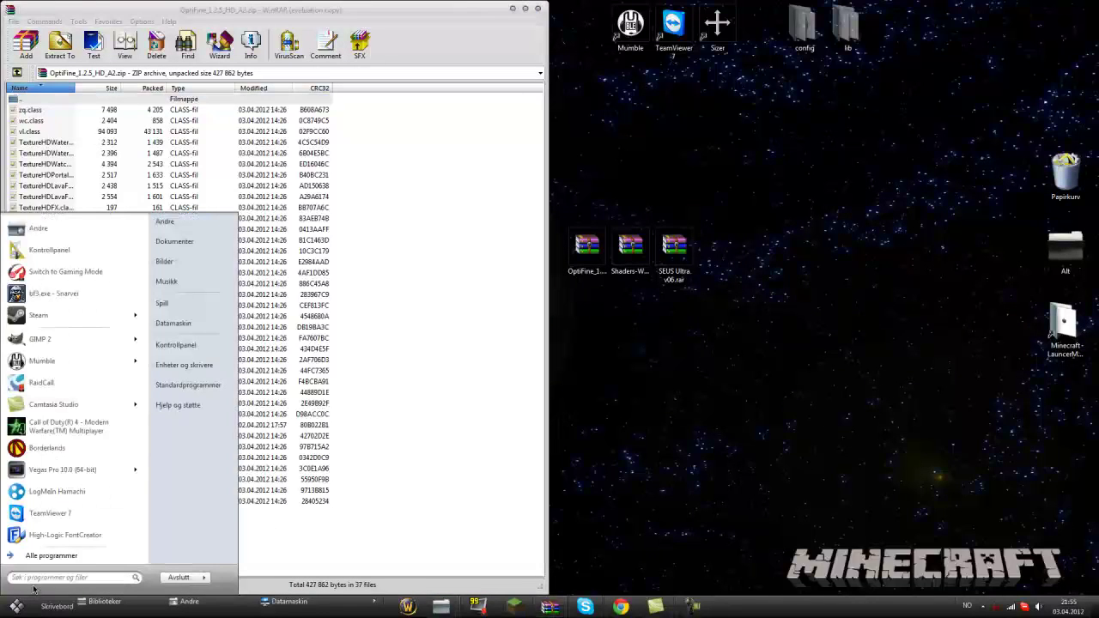
{"action": "type", "text": "%"}
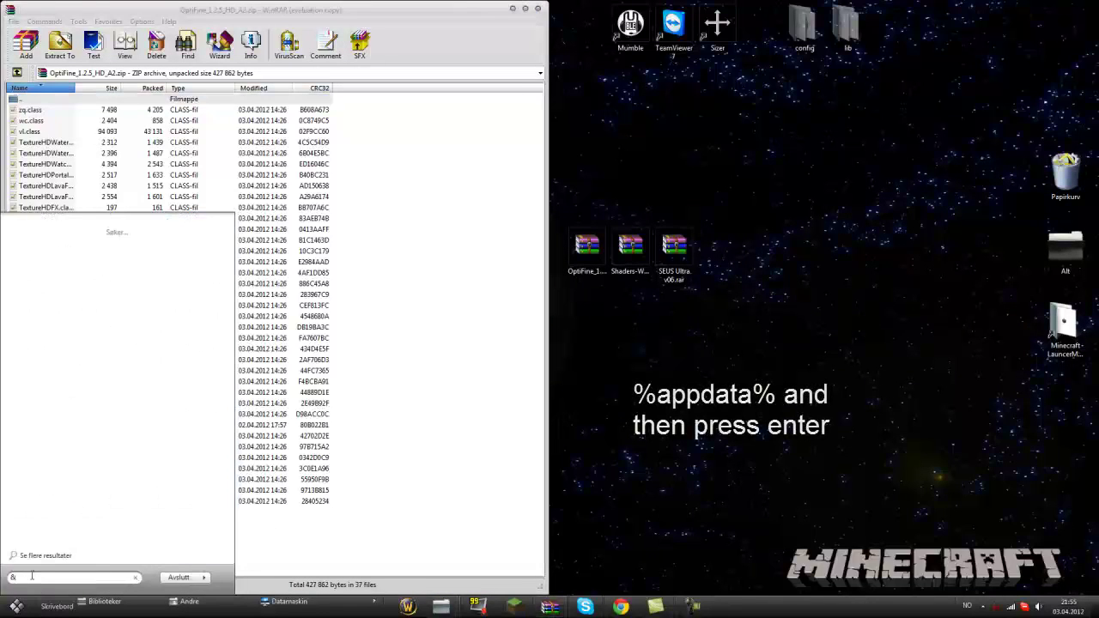
{"action": "type", "text": "appdata%"}
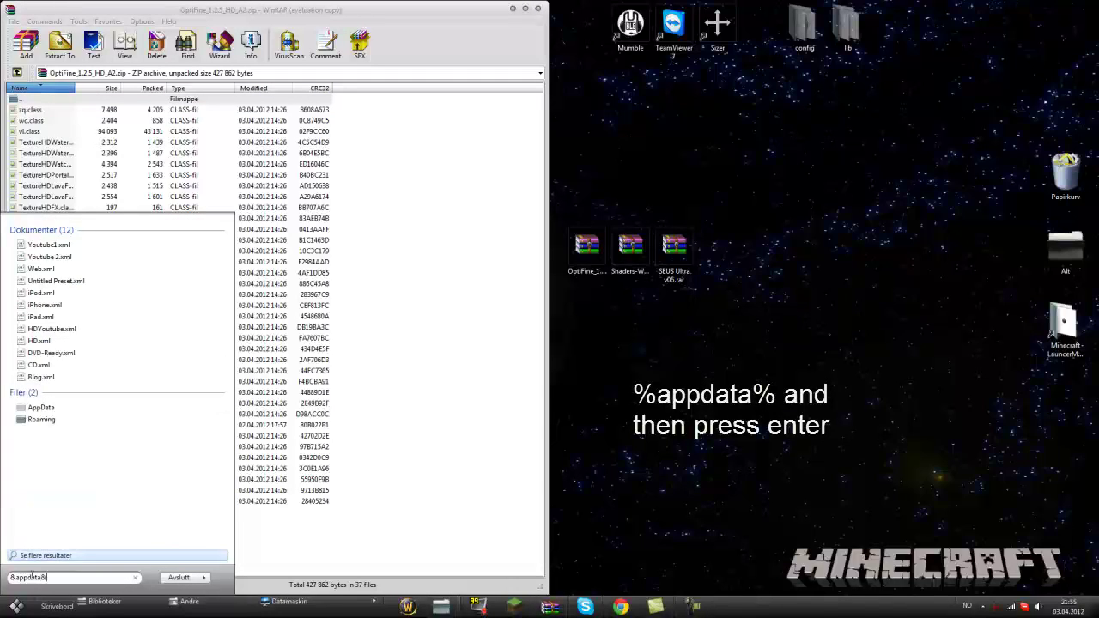
{"action": "key", "text": "BackSpace"}
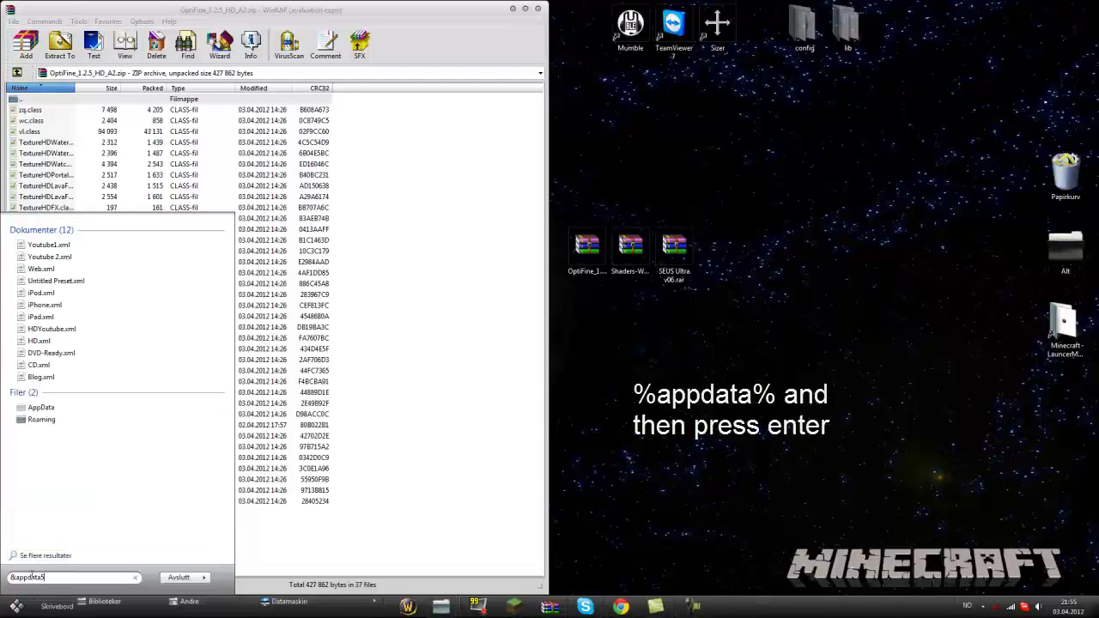
{"action": "type", "text": "%"}
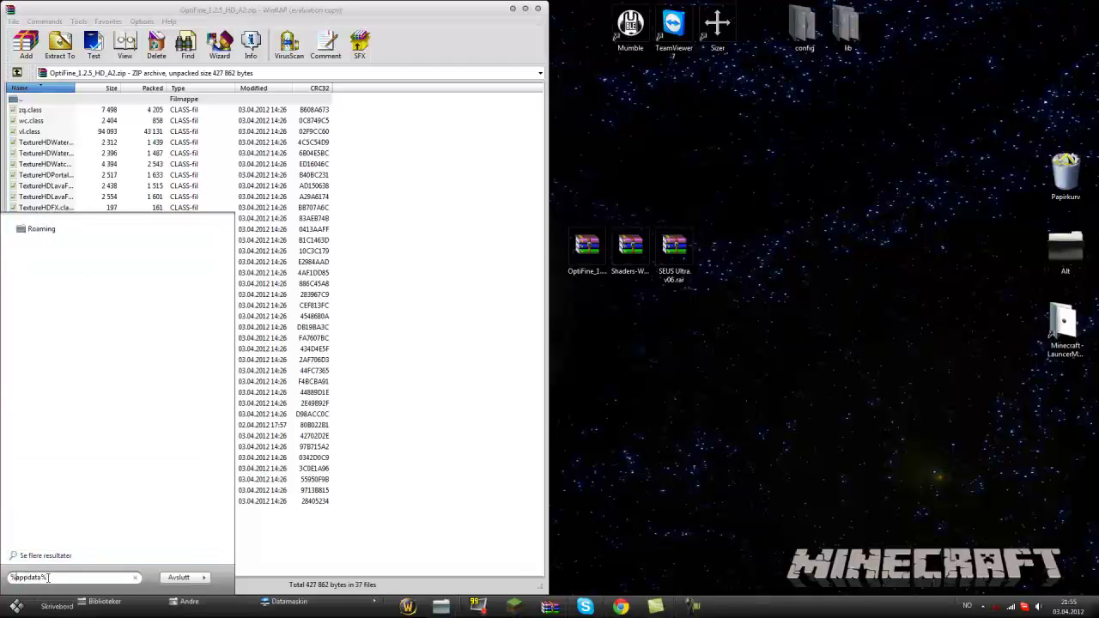
Open AppData Roaming and browse into .minecraft\bin.
{"action": "key", "text": "Return"}
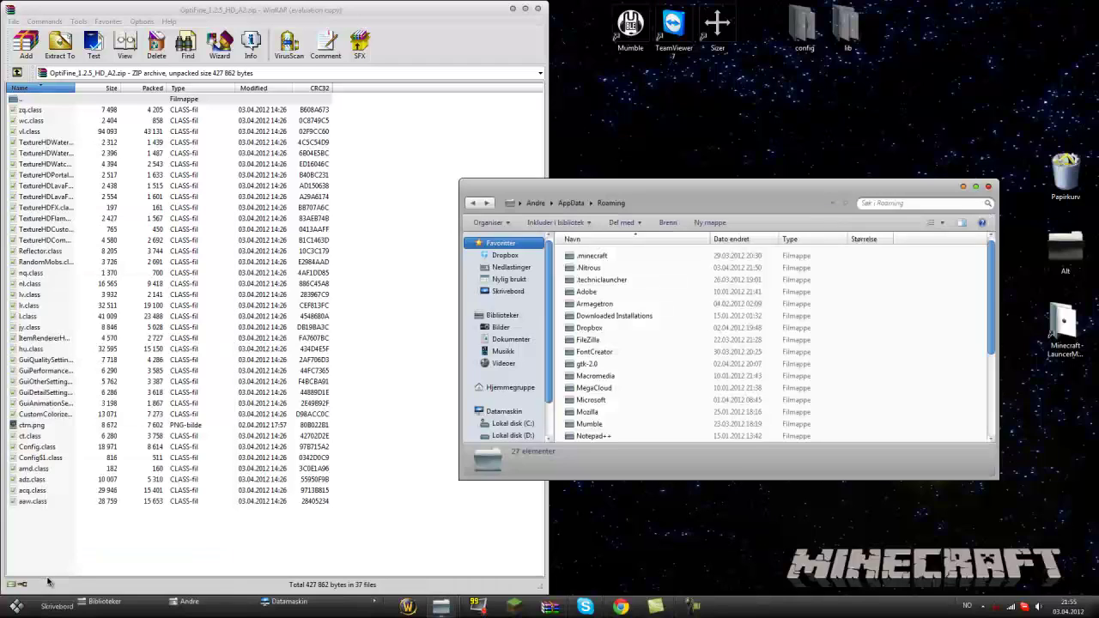
{"action": "left_click_drag", "start_coordinate": [723, 196], "coordinate": [494, 193]}
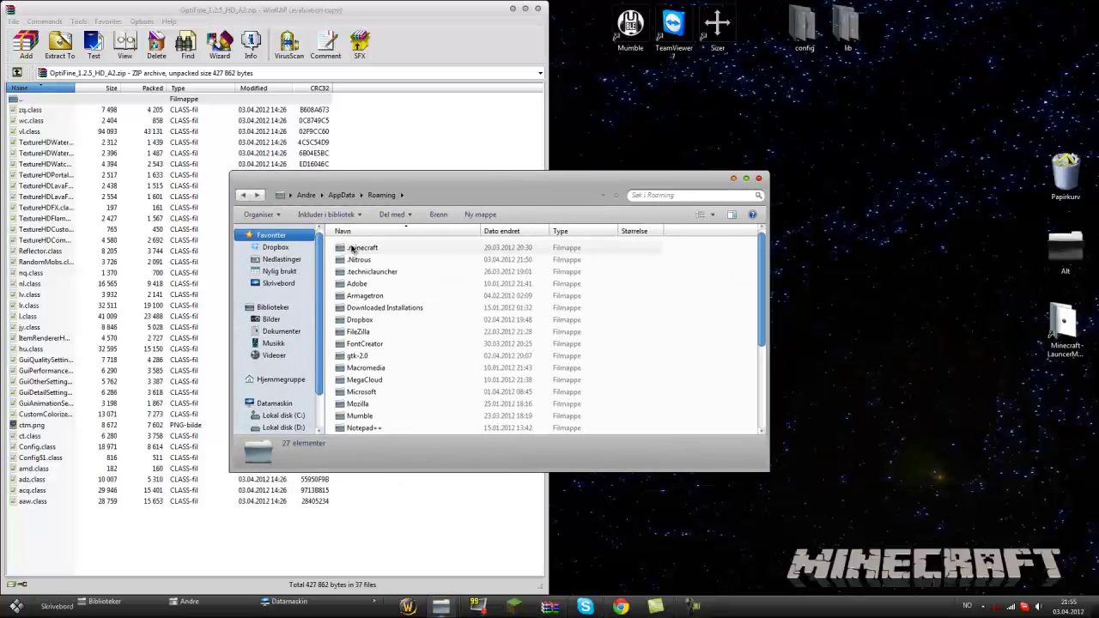
{"action": "double_click", "coordinate": [357, 248]}
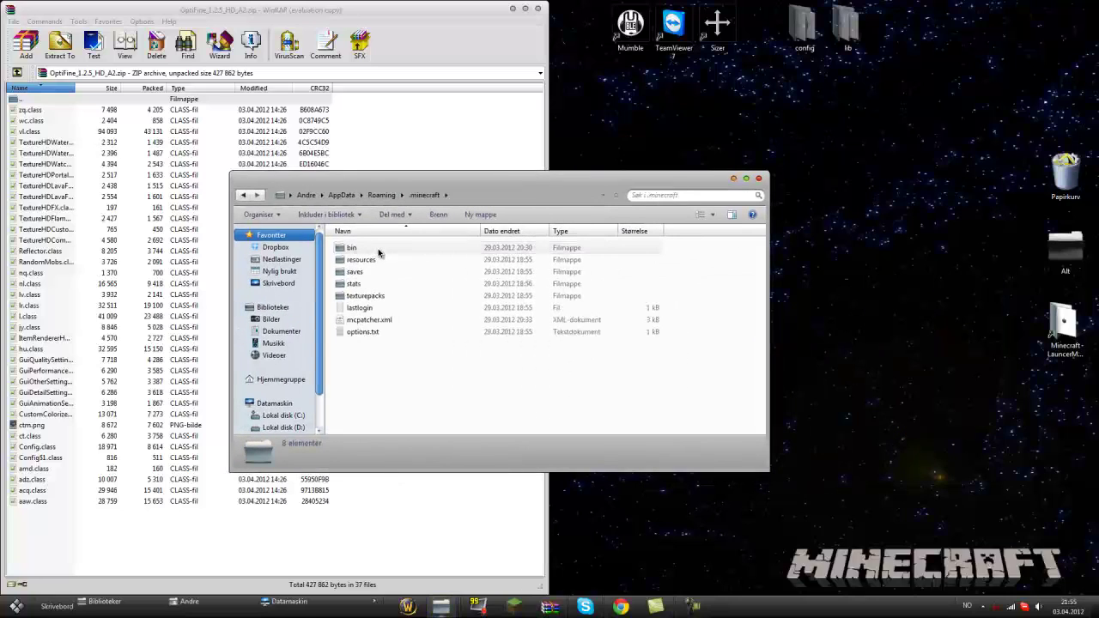
{"action": "double_click", "coordinate": [379, 251]}
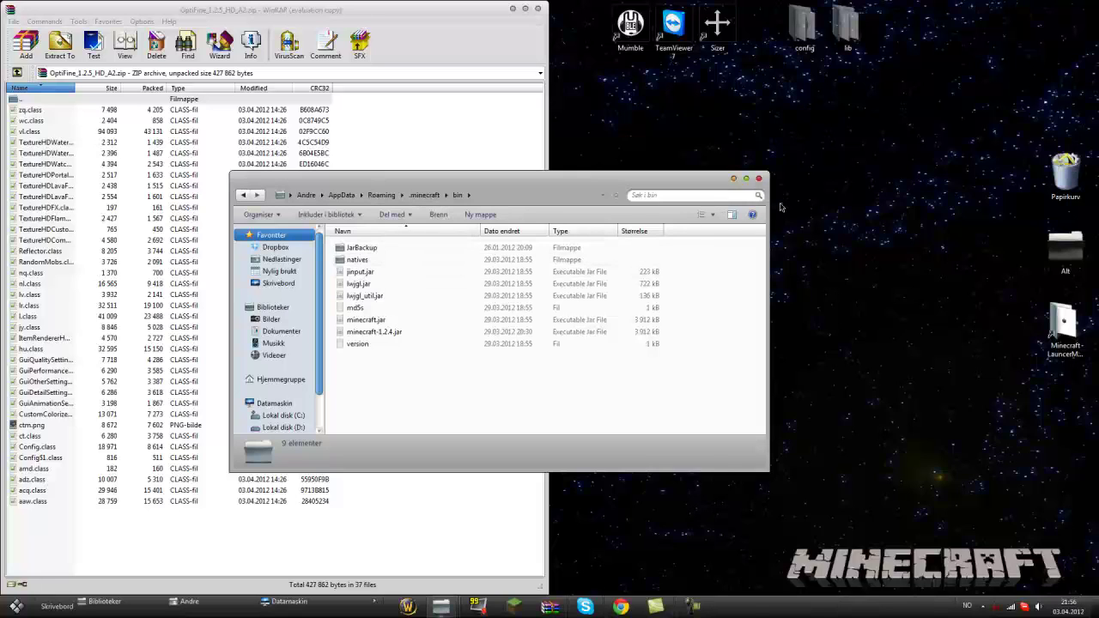
Close that window and open Minecraft LauncherMod\versions\ModReview\.minecraft\bin instead.
{"action": "left_click", "coordinate": [759, 180]}
{"action": "double_click", "coordinate": [1060, 338]}
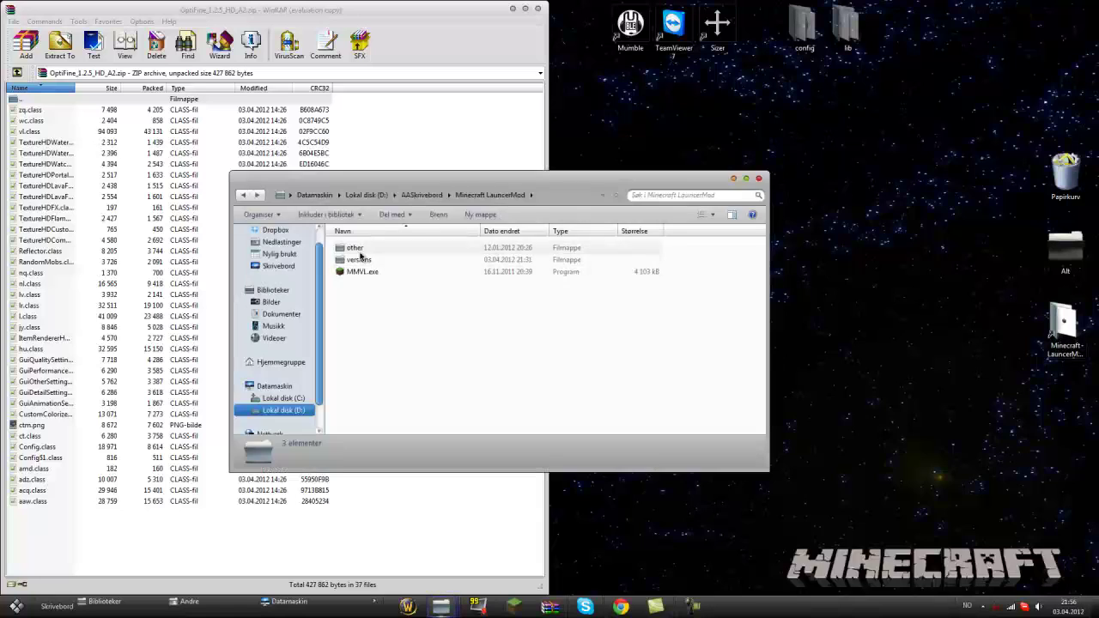
{"action": "double_click", "coordinate": [352, 258]}
{"action": "double_click", "coordinate": [376, 308]}
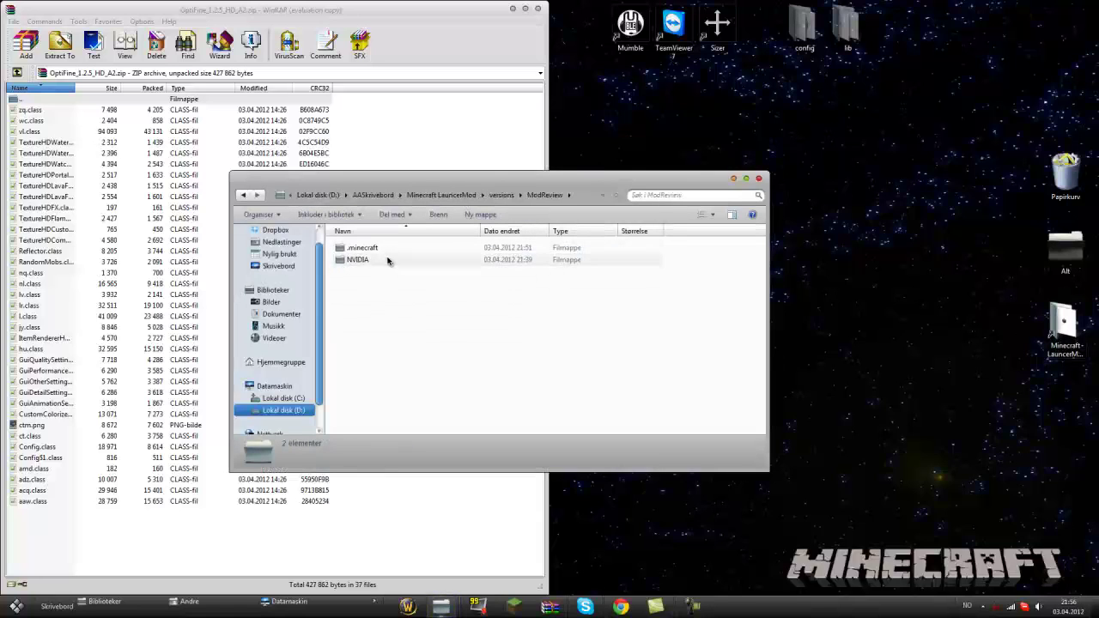
{"action": "double_click", "coordinate": [376, 248]}
{"action": "double_click", "coordinate": [365, 248]}
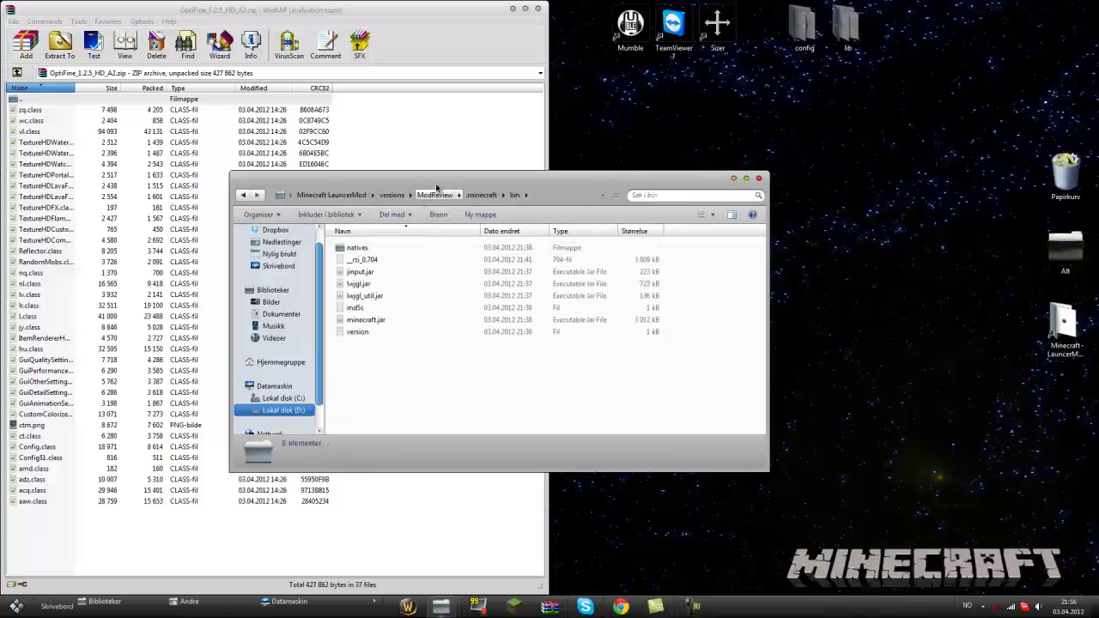
{"action": "left_click_drag", "start_coordinate": [474, 186], "coordinate": [627, 231]}
Duplicate minecraft.jar as minecraft - Kopi.jar, then reselect the original jar.
{"action": "left_click", "coordinate": [541, 366]}
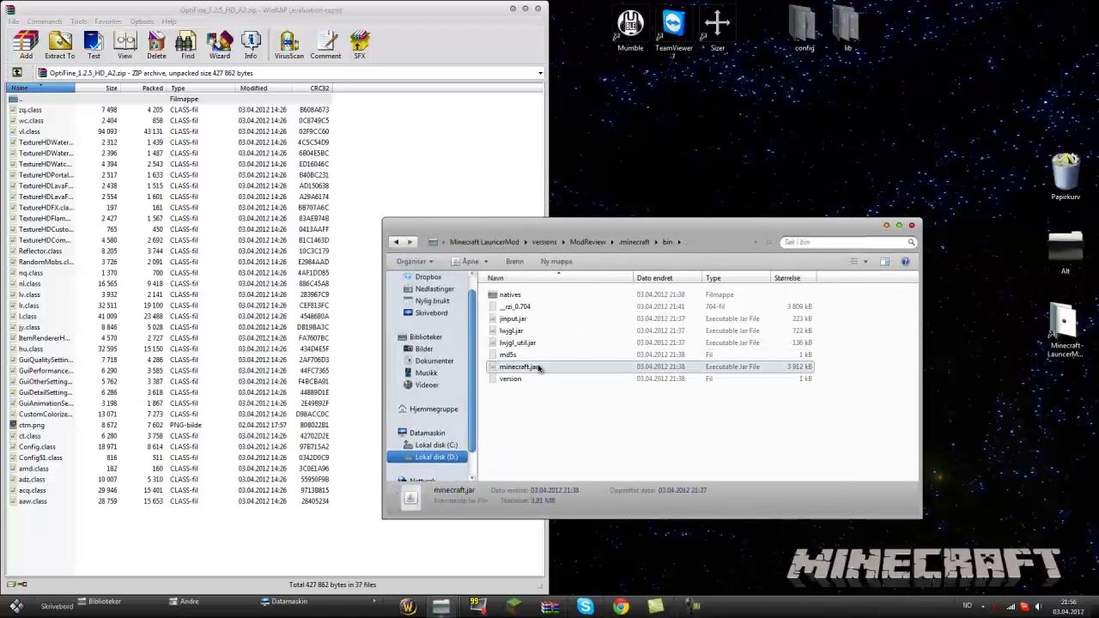
{"action": "key", "text": "ctrl+c"}
{"action": "key", "text": "ctrl+v"}
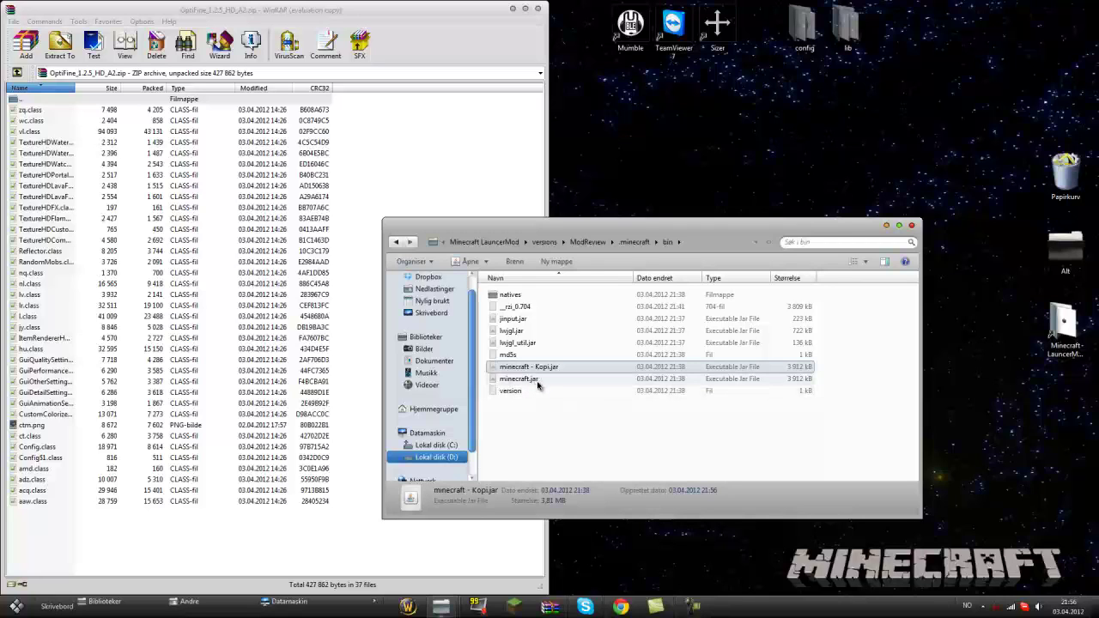
{"action": "left_click_drag", "start_coordinate": [636, 227], "coordinate": [751, 217]}
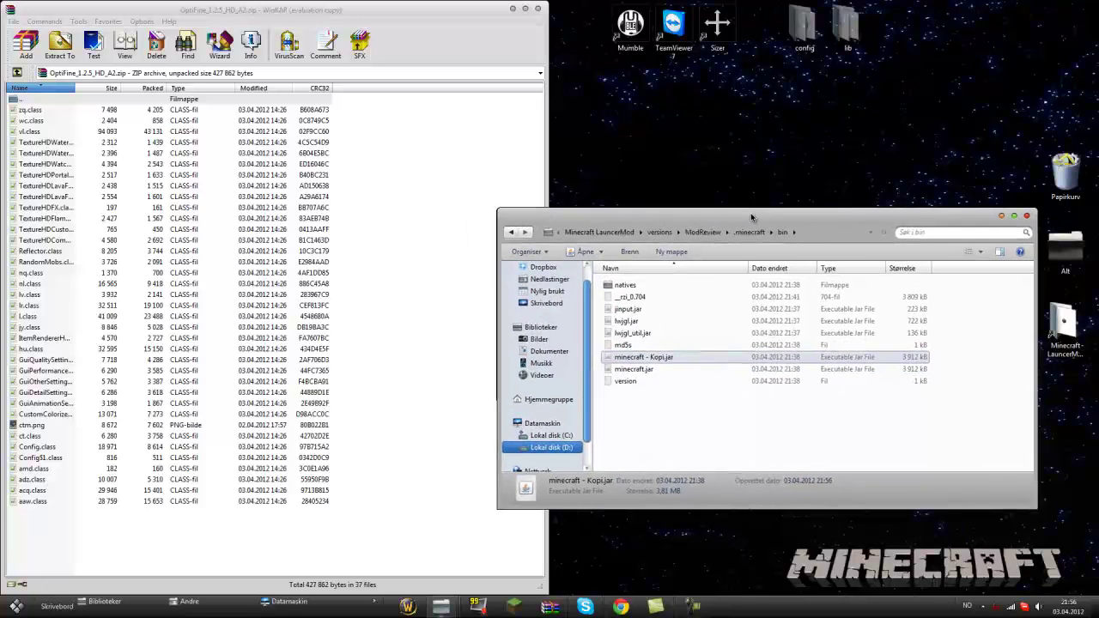
{"action": "left_click", "coordinate": [658, 370]}
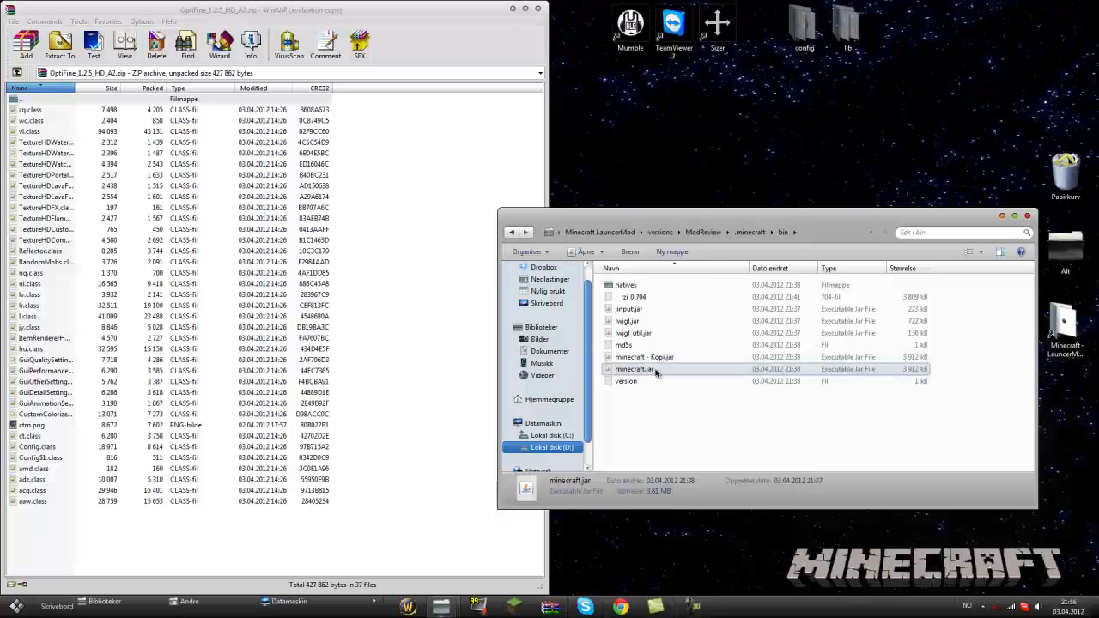
Open minecraft.jar in WinRAR and delete its META-INF folder.
{"action": "right_click", "coordinate": [655, 371]}
{"action": "mouse_move", "coordinate": [746, 207]}
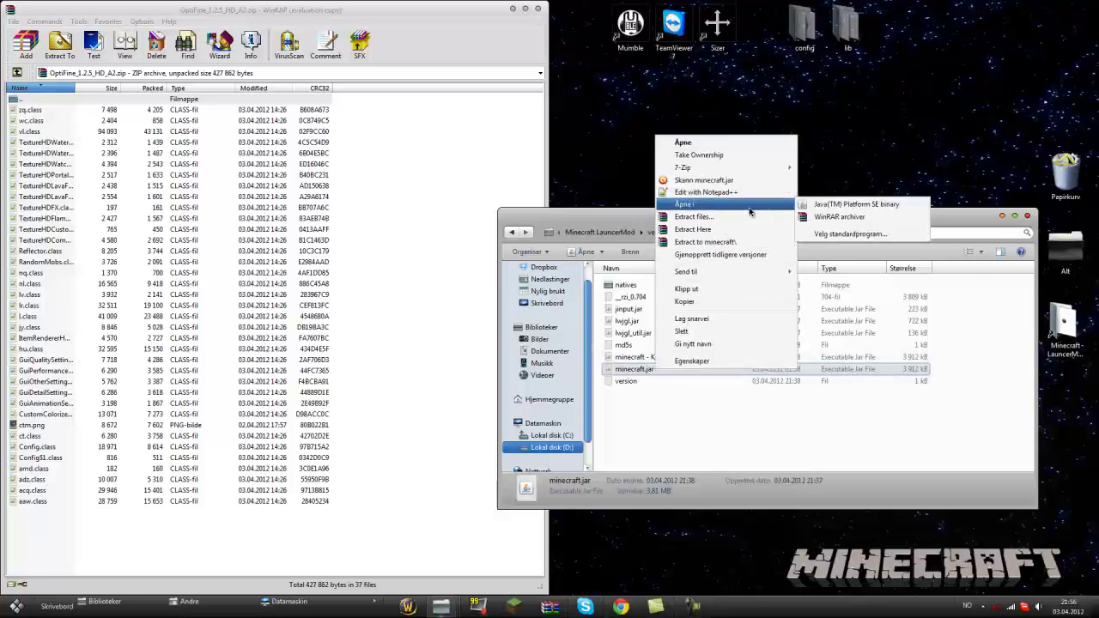
{"action": "left_click", "coordinate": [818, 218]}
{"action": "left_click", "coordinate": [644, 338]}
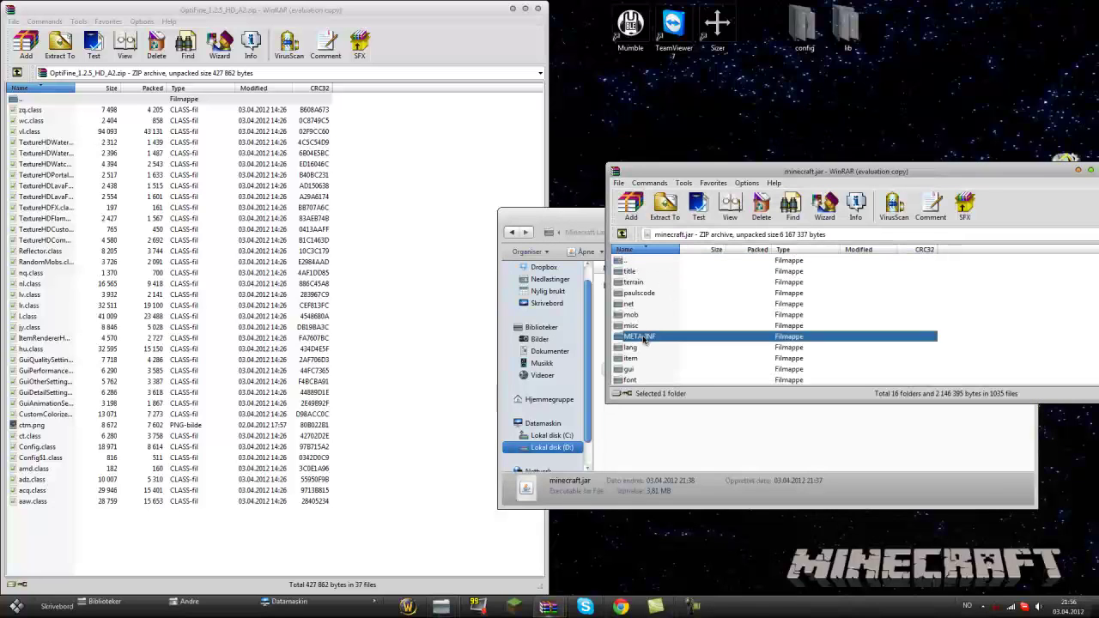
{"action": "key", "text": "Delete"}
{"action": "key", "text": "Return"}
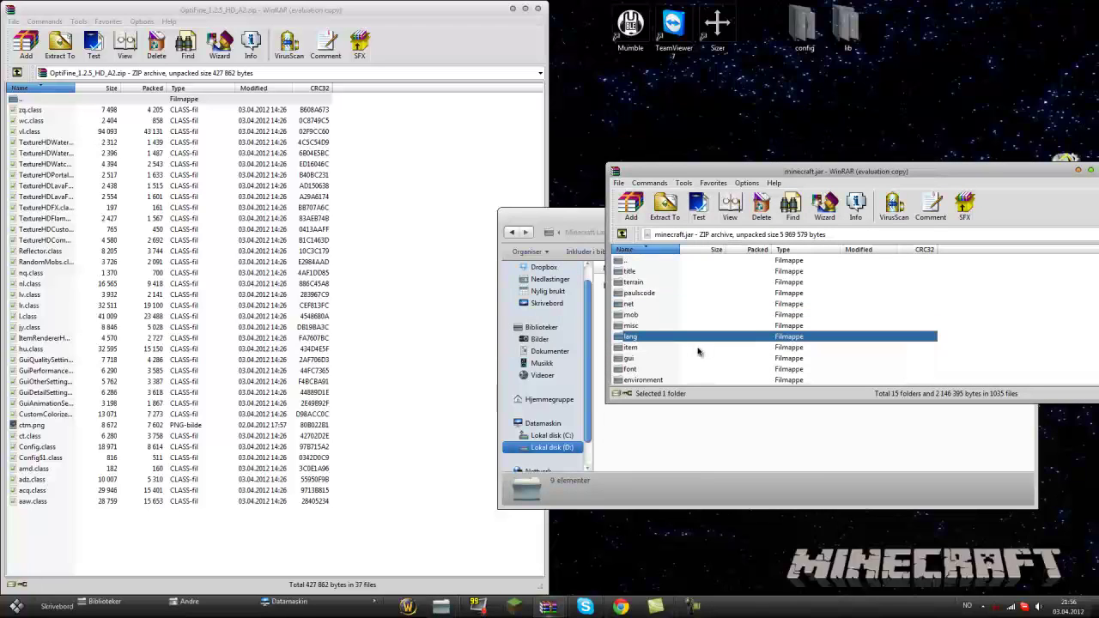
Add all 37 OptiFine files into minecraft.jar and close both WinRAR windows.
{"action": "left_click", "coordinate": [50, 111]}
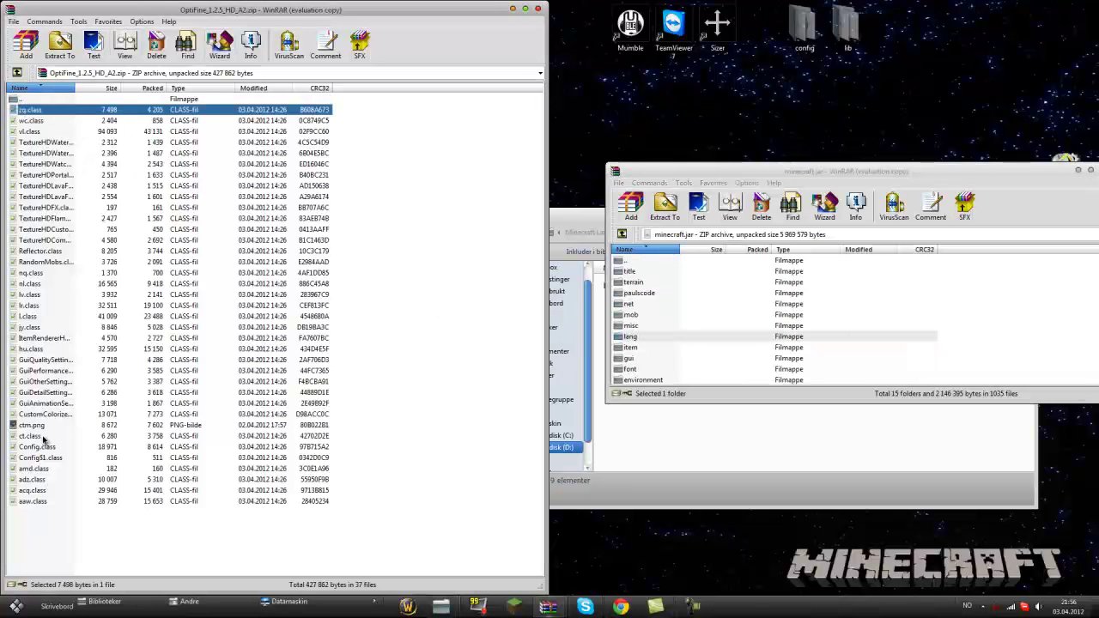
{"action": "left_click", "coordinate": [37, 501], "text": "shift"}
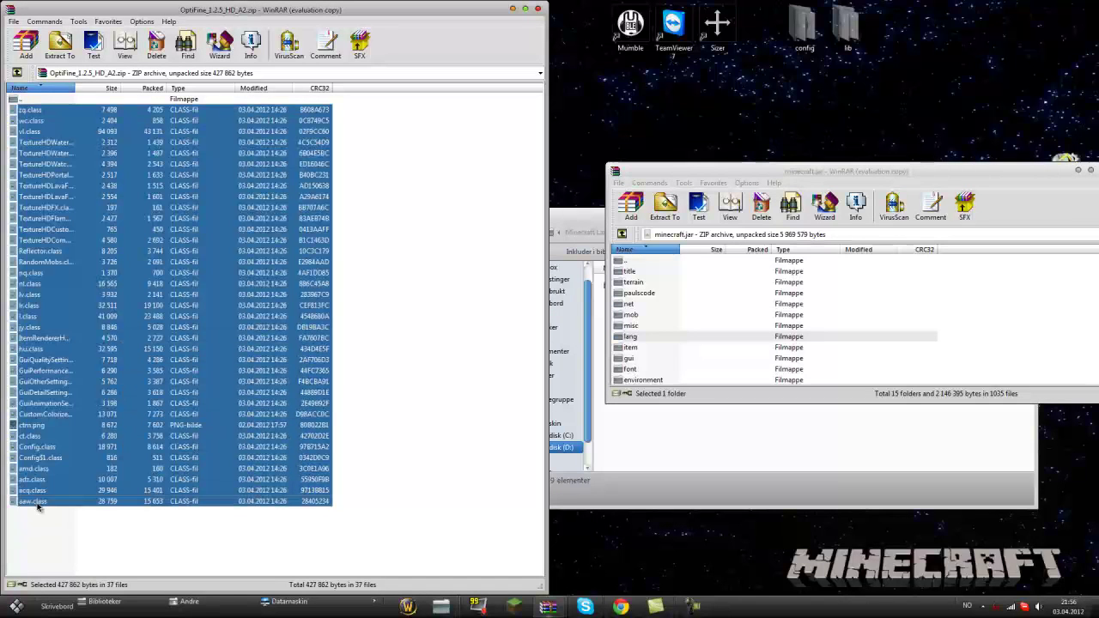
{"action": "left_click", "coordinate": [687, 171]}
{"action": "left_click", "coordinate": [654, 262]}
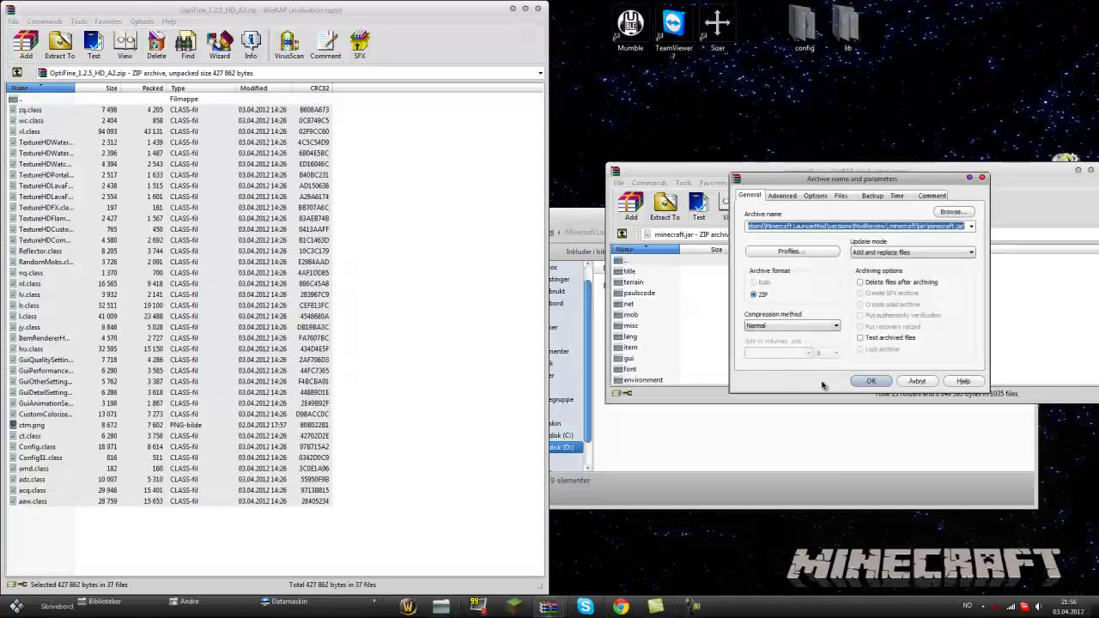
{"action": "left_click", "coordinate": [872, 383]}
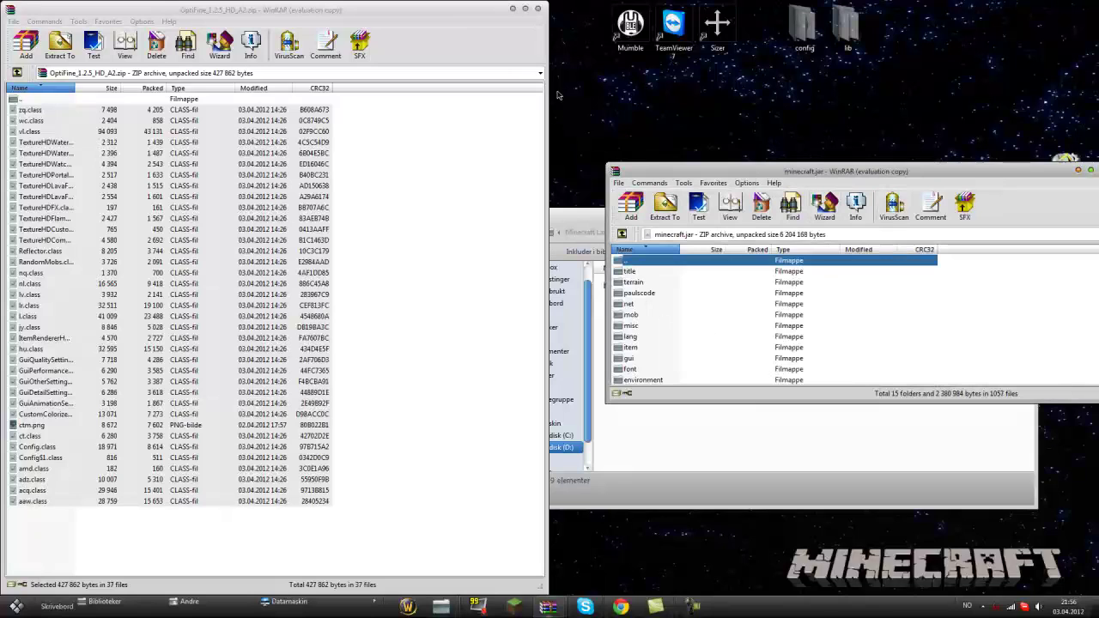
{"action": "left_click", "coordinate": [537, 9]}
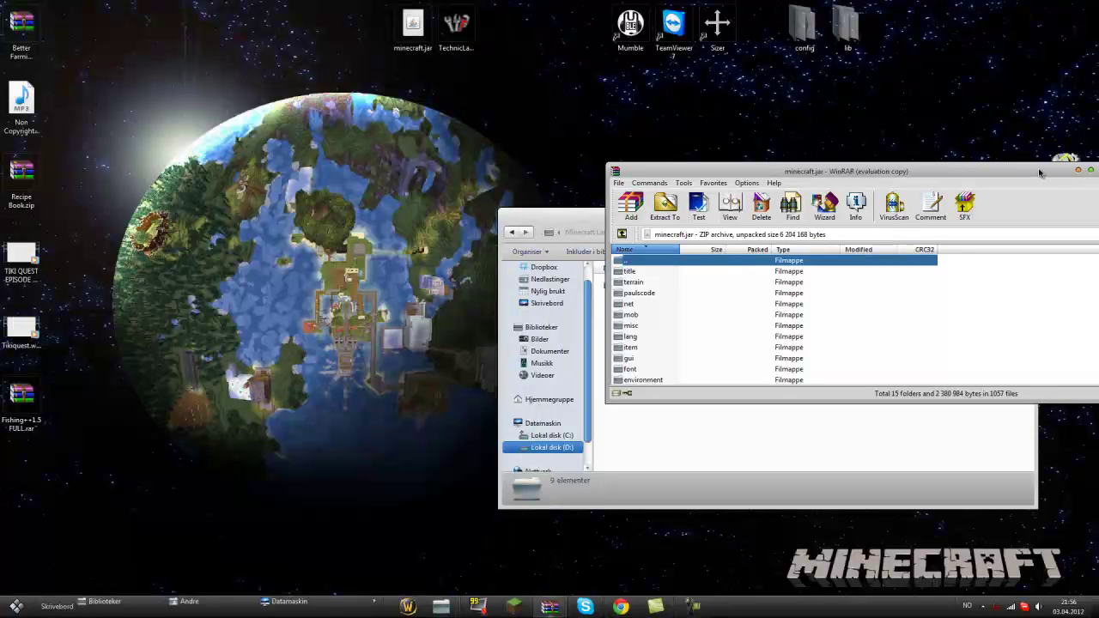
{"action": "left_click_drag", "start_coordinate": [1039, 173], "coordinate": [887, 202]}
{"action": "left_click", "coordinate": [890, 189]}
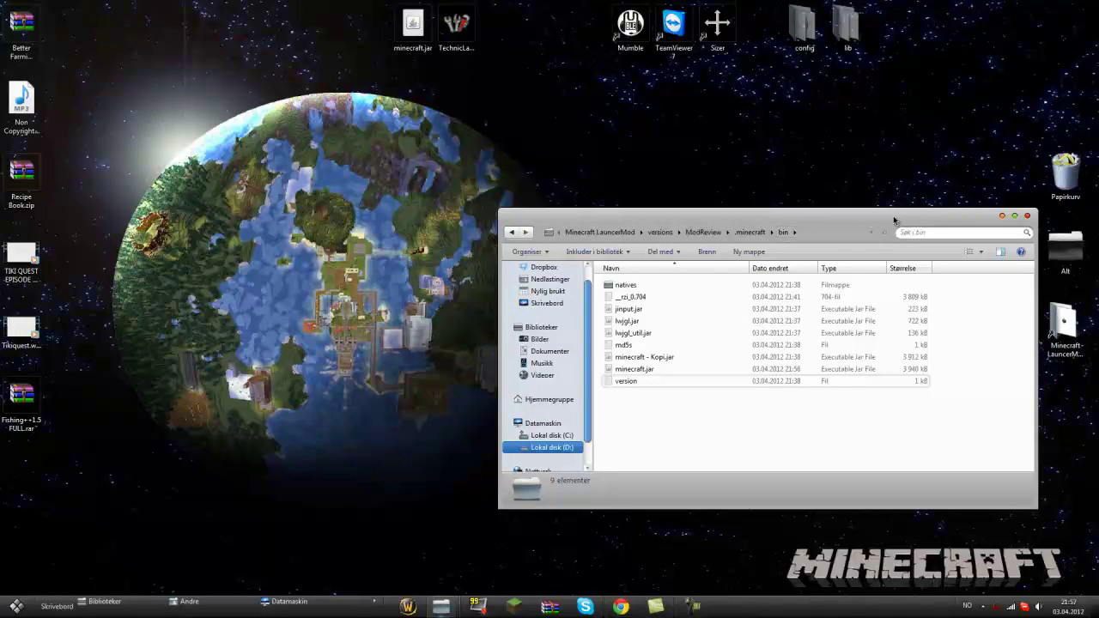
Drag the Shaders folder out of Shaders-Windows.zip onto the desktop and open it.
{"action": "left_click", "coordinate": [1001, 218]}
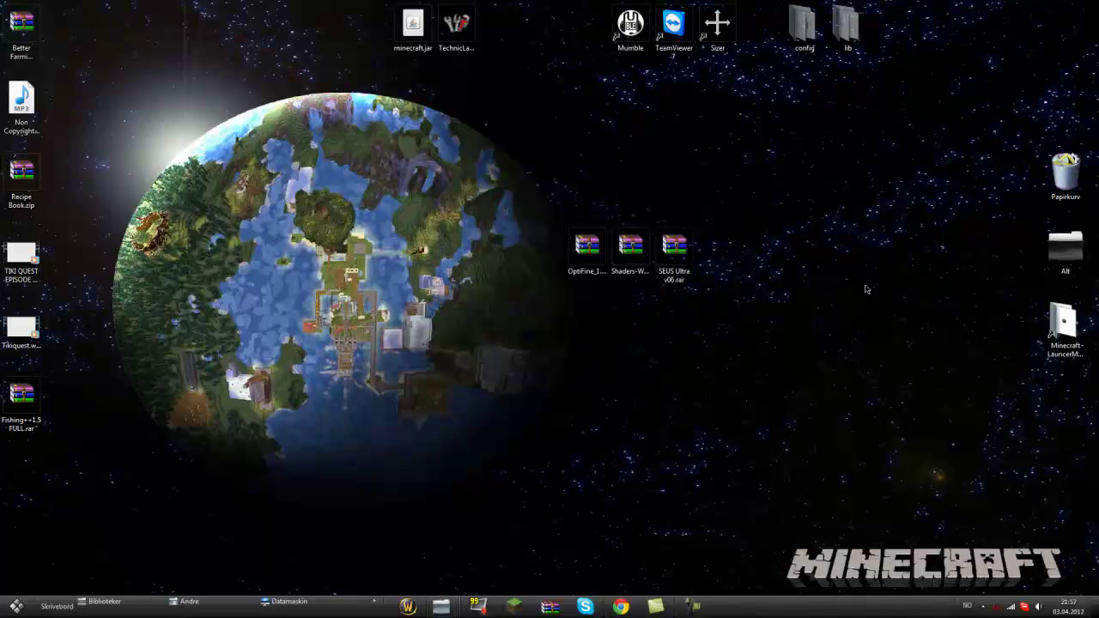
{"action": "double_click", "coordinate": [635, 248]}
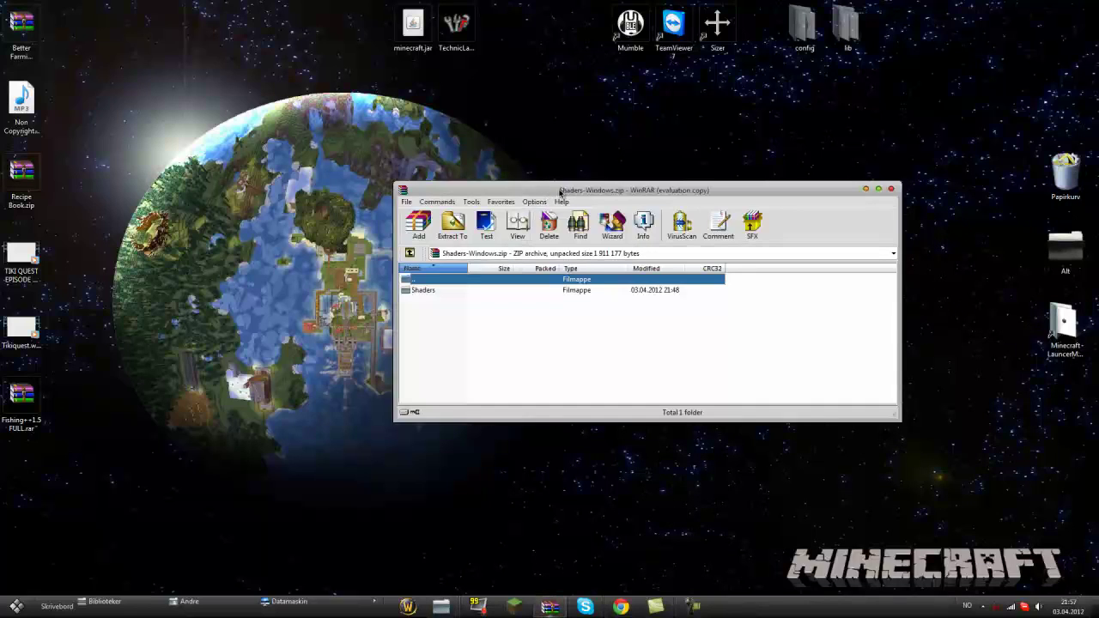
{"action": "left_click_drag", "start_coordinate": [590, 189], "coordinate": [842, 214]}
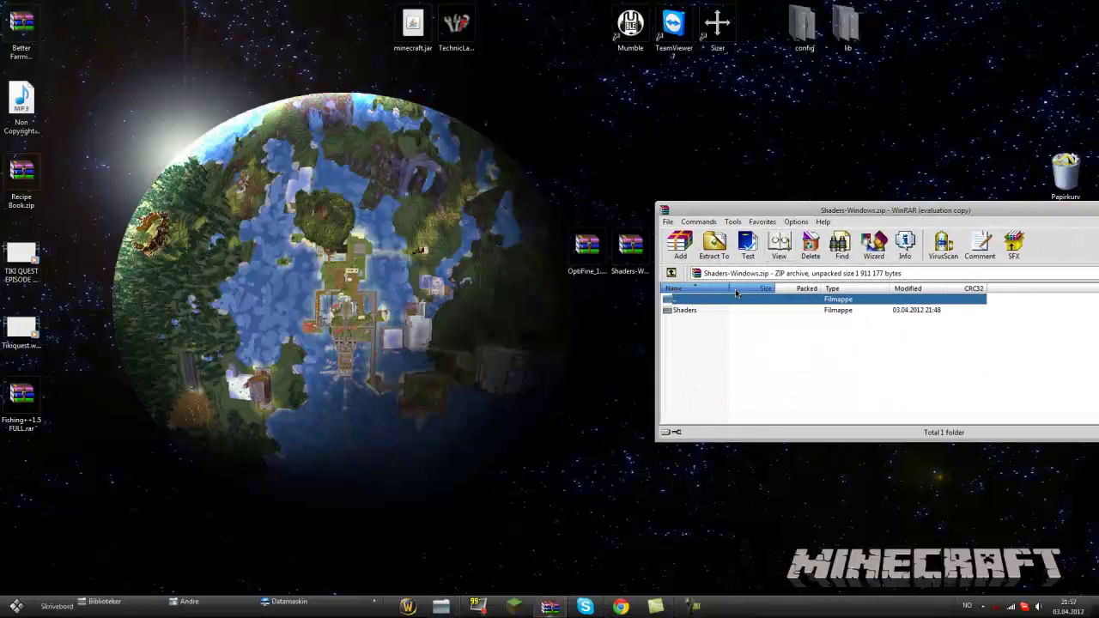
{"action": "mouse_move", "coordinate": [695, 313]}
{"action": "left_mouse_down"}
{"action": "mouse_move", "coordinate": [576, 346]}
{"action": "mouse_move", "coordinate": [625, 346]}
{"action": "left_mouse_up"}
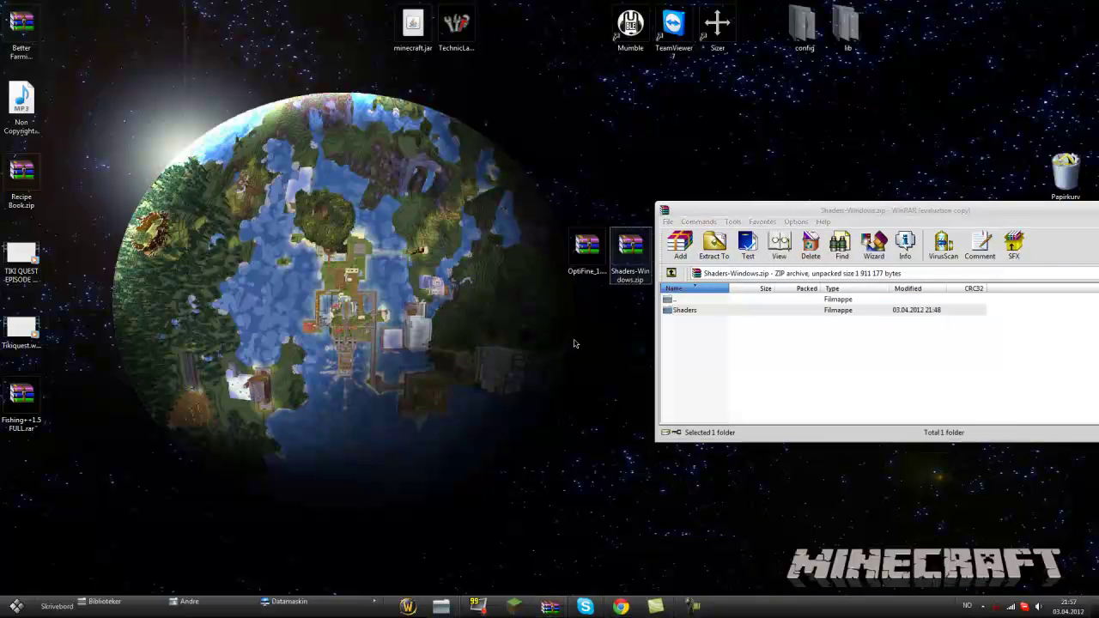
{"action": "left_click_drag", "start_coordinate": [1083, 214], "coordinate": [794, 248]}
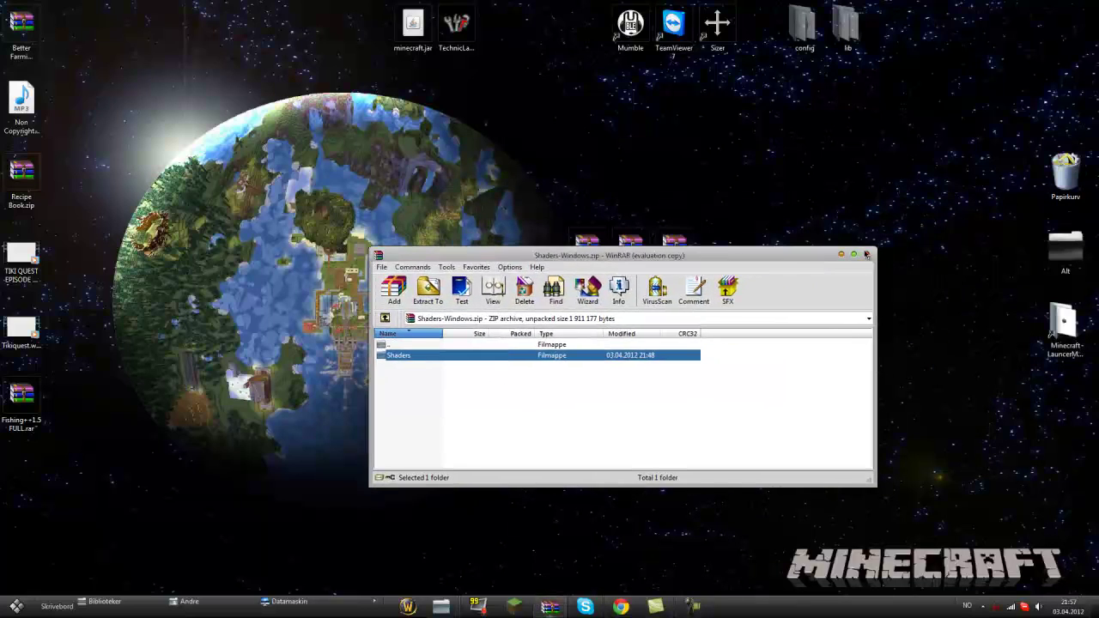
{"action": "left_click", "coordinate": [866, 251]}
{"action": "double_click", "coordinate": [586, 324]}
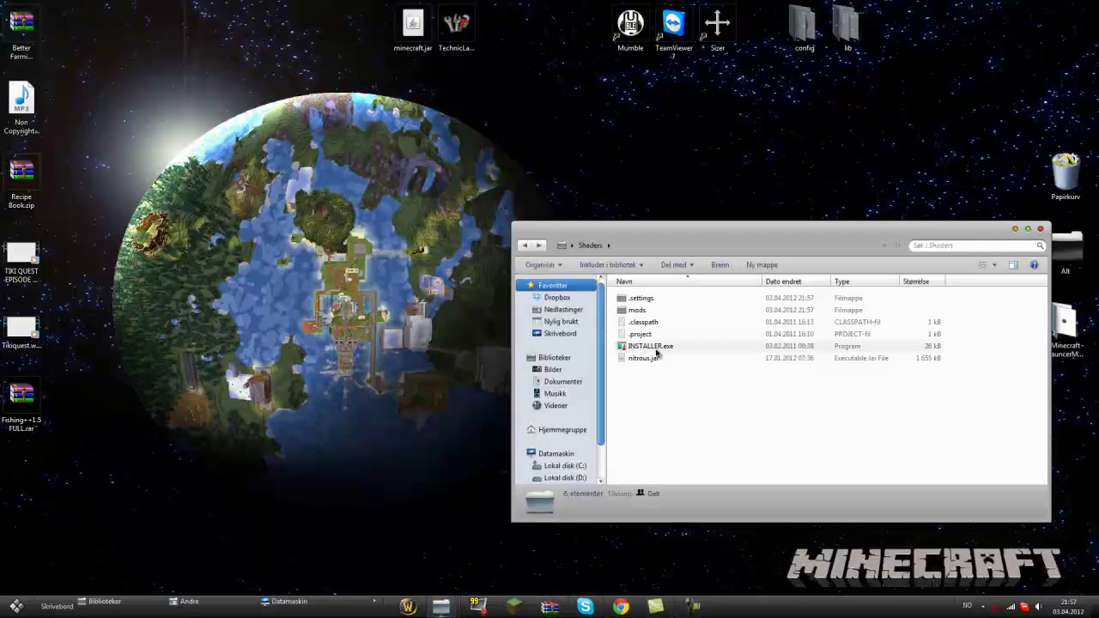
Run INSTALLER.exe from the Shaders folder, approving the administrator prompt.
{"action": "left_click", "coordinate": [656, 351]}
{"action": "double_click", "coordinate": [656, 348]}
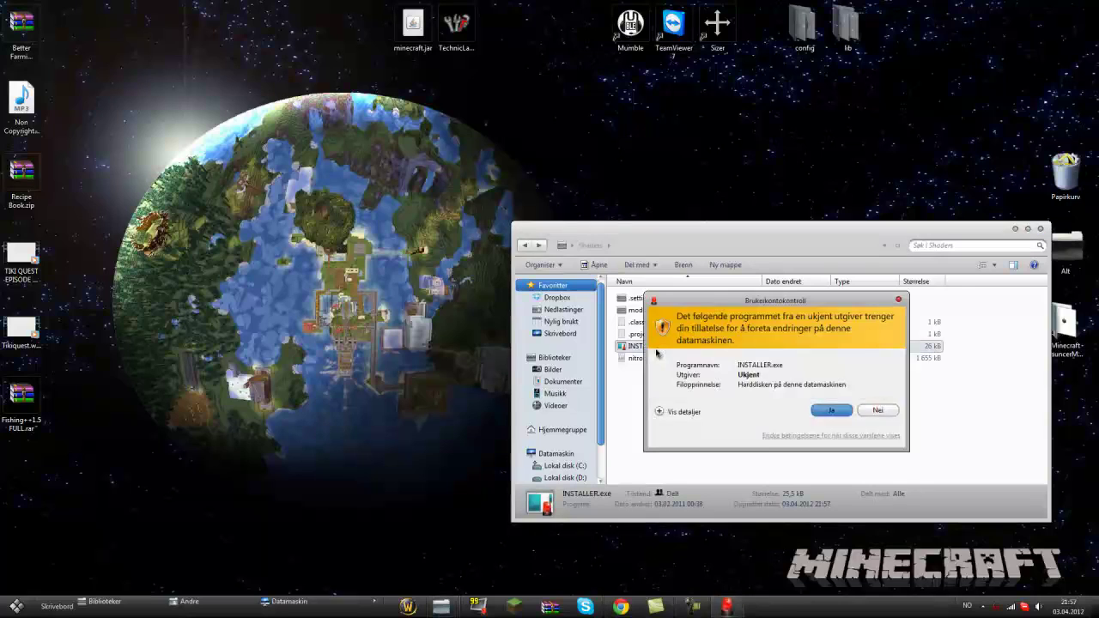
{"action": "left_click", "coordinate": [879, 411]}
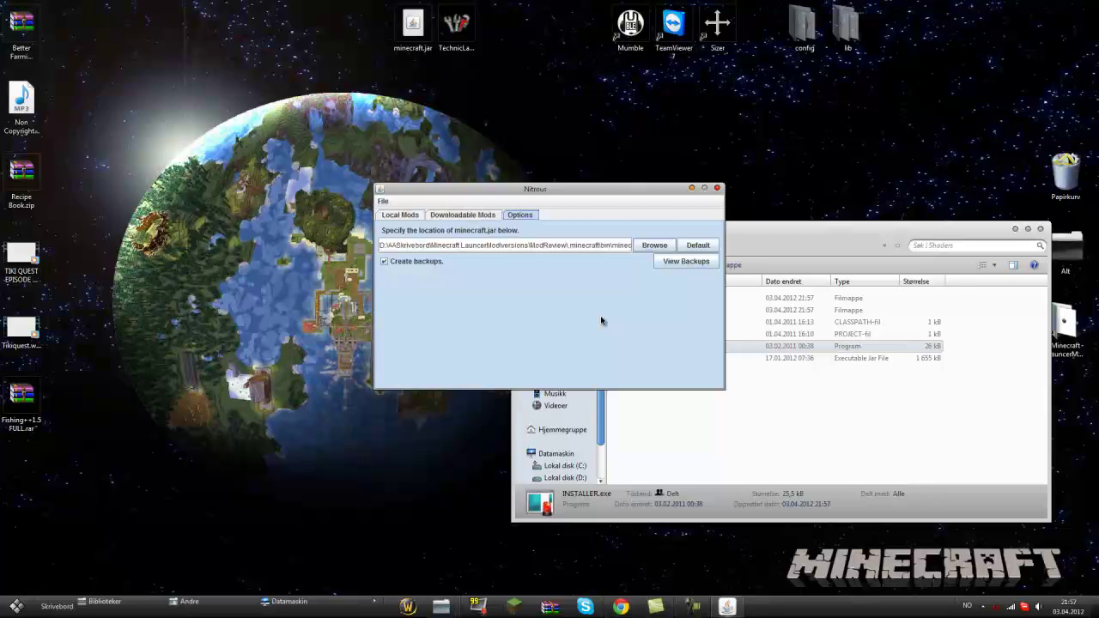
Install Shaders by Daxnitro 2.1.4 into ModReview's bin\minecraft.jar and close Nitrous.
{"action": "key", "text": "space"}
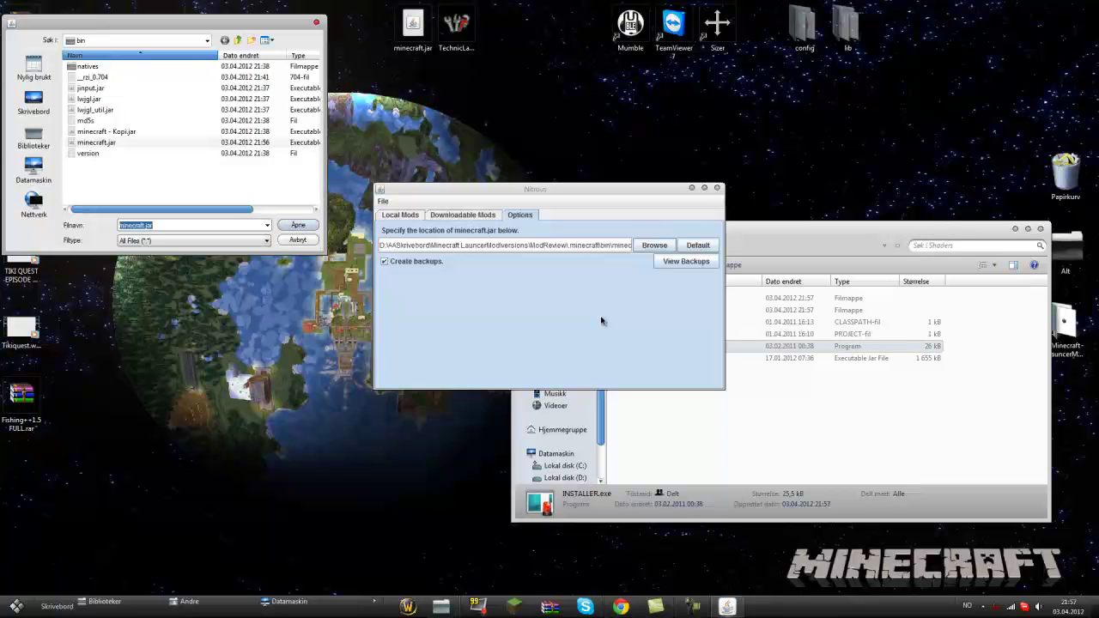
{"action": "left_click", "coordinate": [96, 142]}
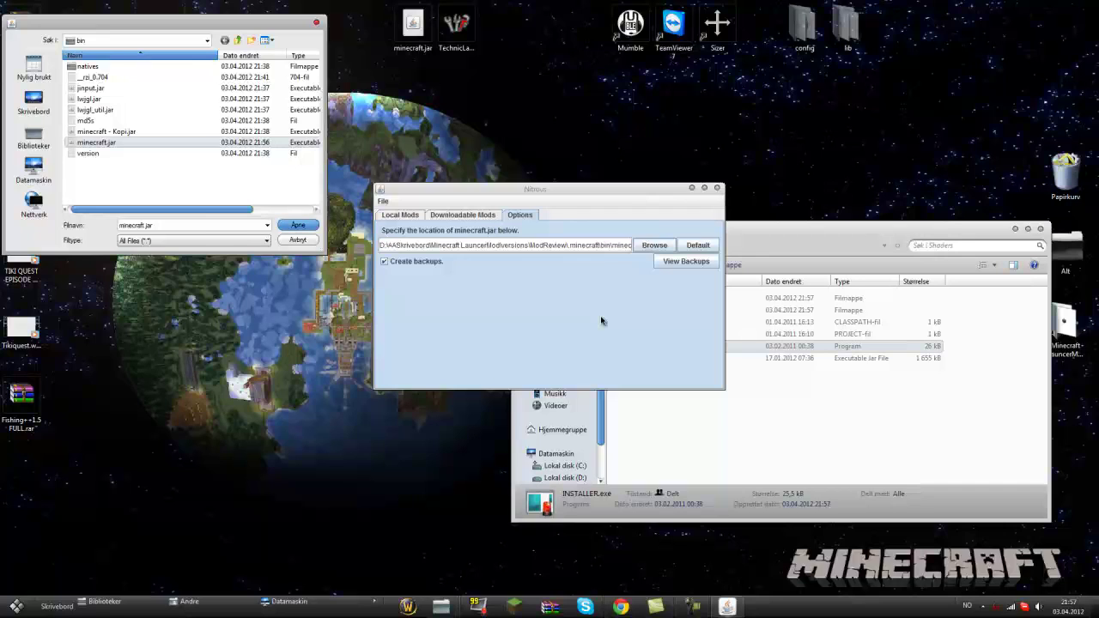
{"action": "key", "text": "Return"}
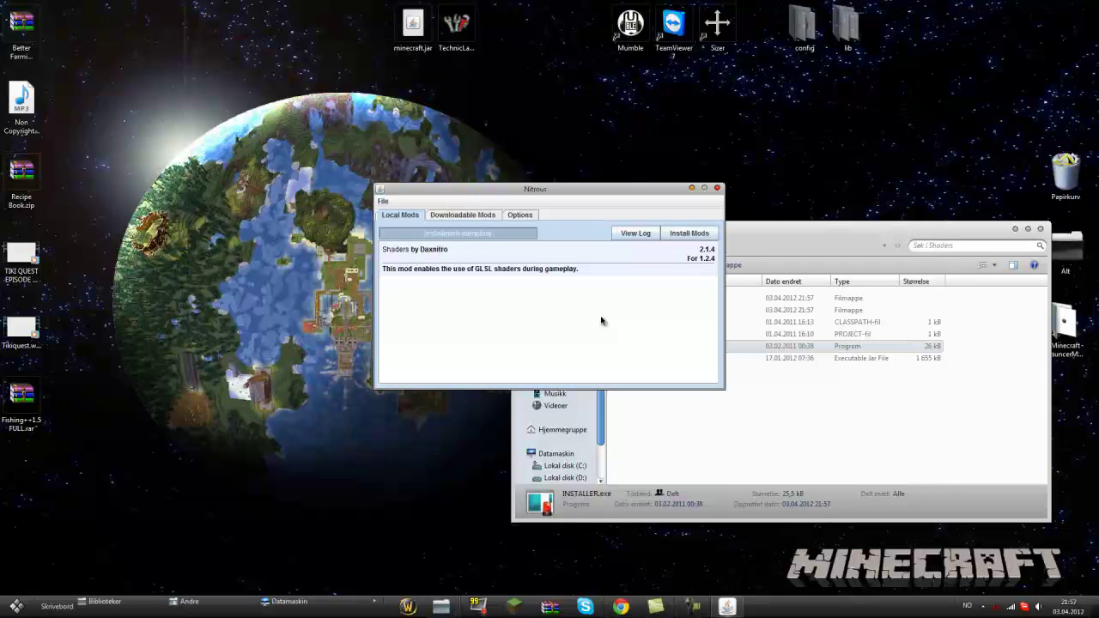
{"action": "left_click", "coordinate": [717, 188]}
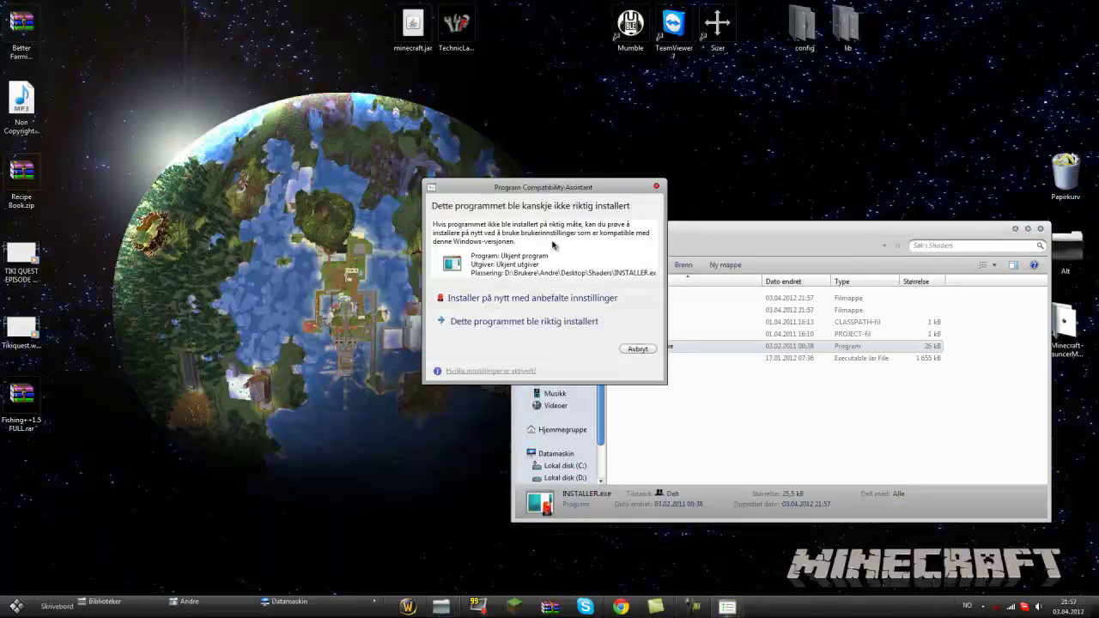
{"action": "left_click", "coordinate": [481, 318]}
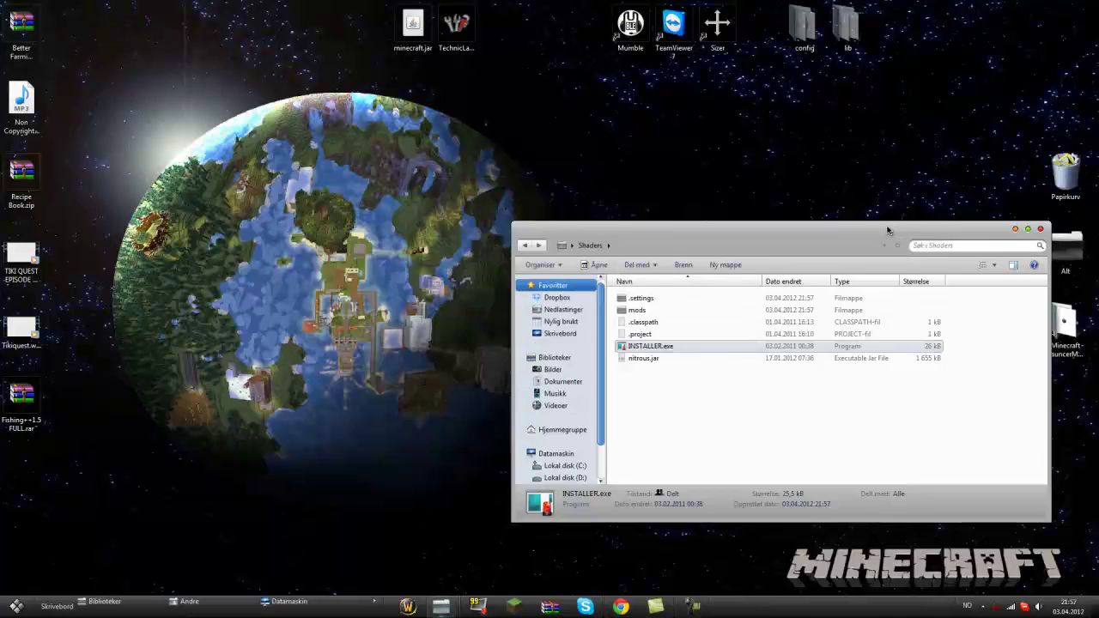
{"action": "left_click_drag", "start_coordinate": [889, 230], "coordinate": [662, 221]}
Open the SEUS Ultra v06.rar archive and enter its Ultra folder.
{"action": "left_click", "coordinate": [743, 217]}
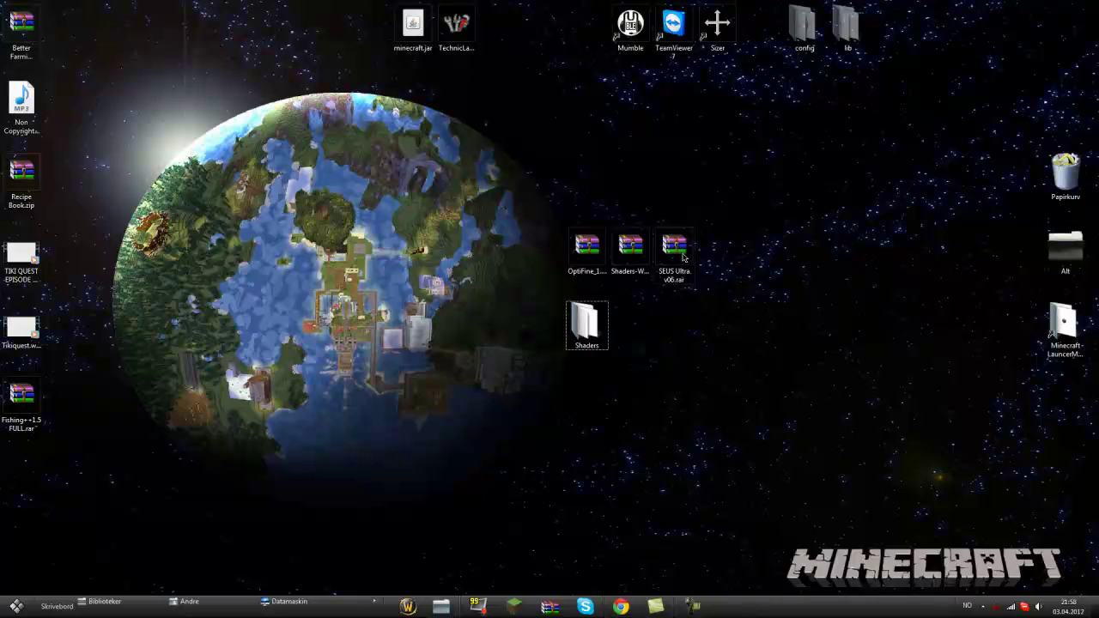
{"action": "double_click", "coordinate": [679, 255]}
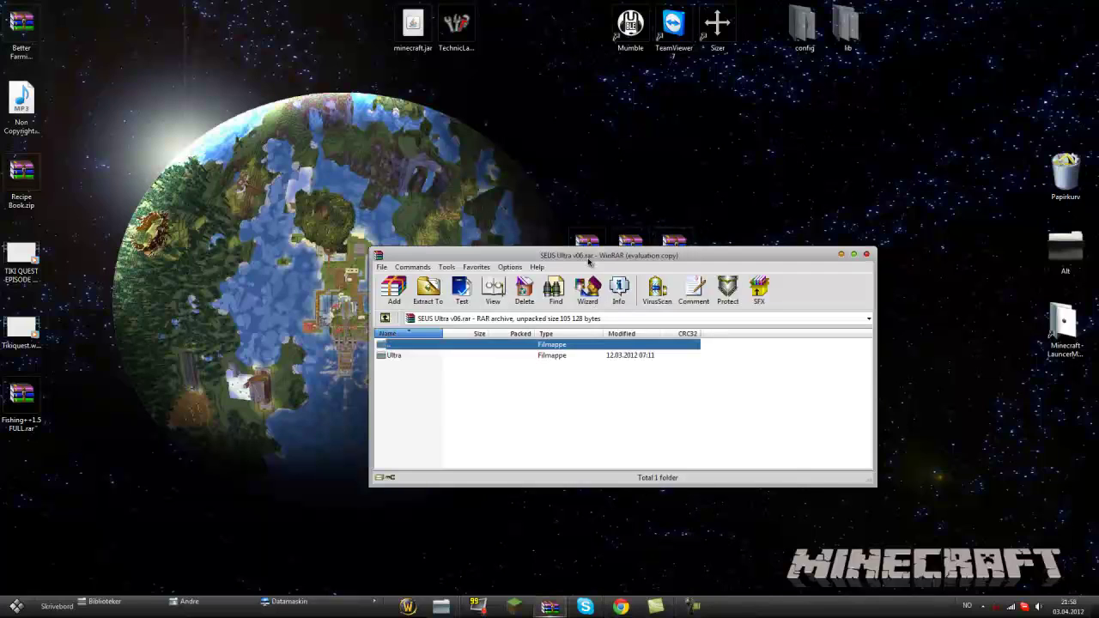
{"action": "left_click_drag", "start_coordinate": [559, 247], "coordinate": [315, 210]}
{"action": "left_click", "coordinate": [164, 311]}
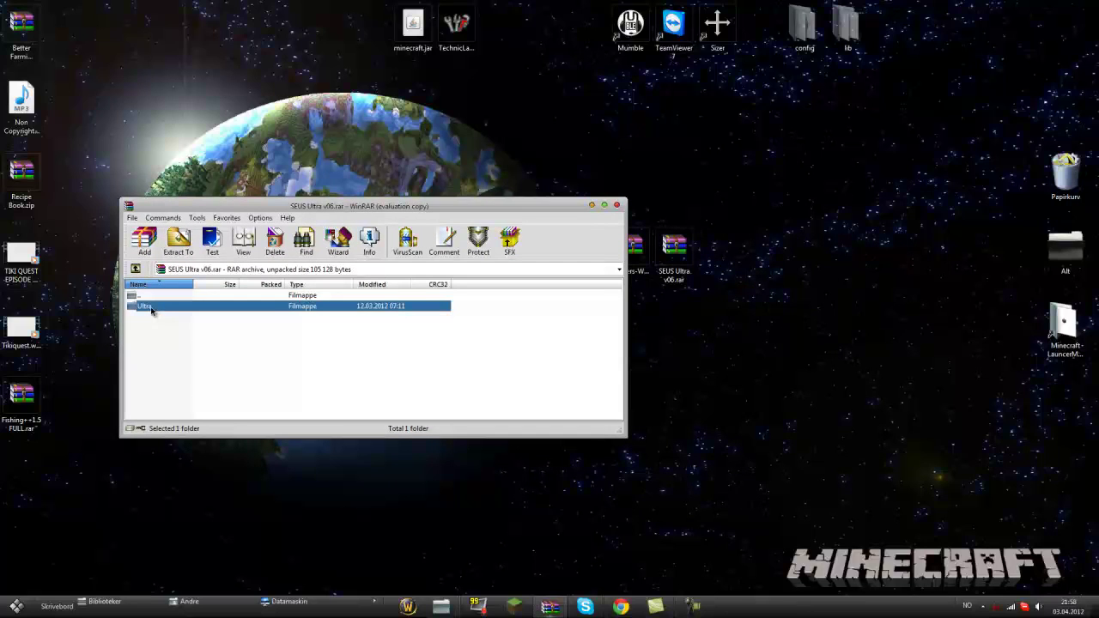
{"action": "double_click", "coordinate": [151, 311]}
Select all 18 Ultra shader files, from the first to the last.
{"action": "scroll", "coordinate": [255, 368], "scroll_direction": "down", "scroll_amount": 3}
{"action": "scroll", "coordinate": [198, 389], "scroll_direction": "up", "scroll_amount": 3}
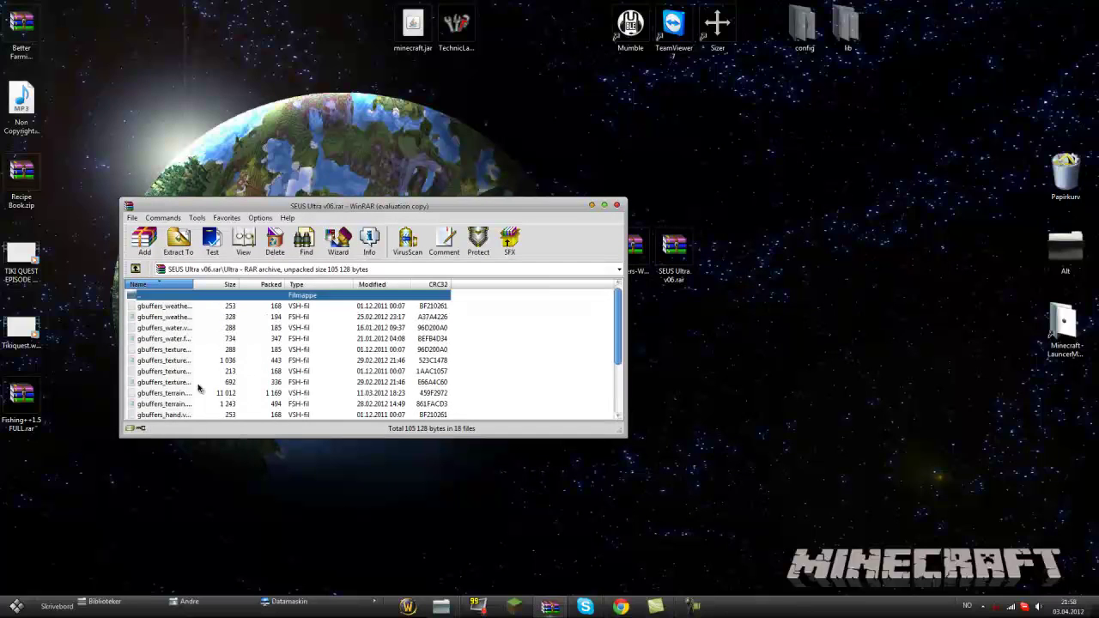
{"action": "left_click", "coordinate": [170, 309]}
{"action": "scroll", "coordinate": [179, 320], "scroll_direction": "down", "scroll_amount": 5}
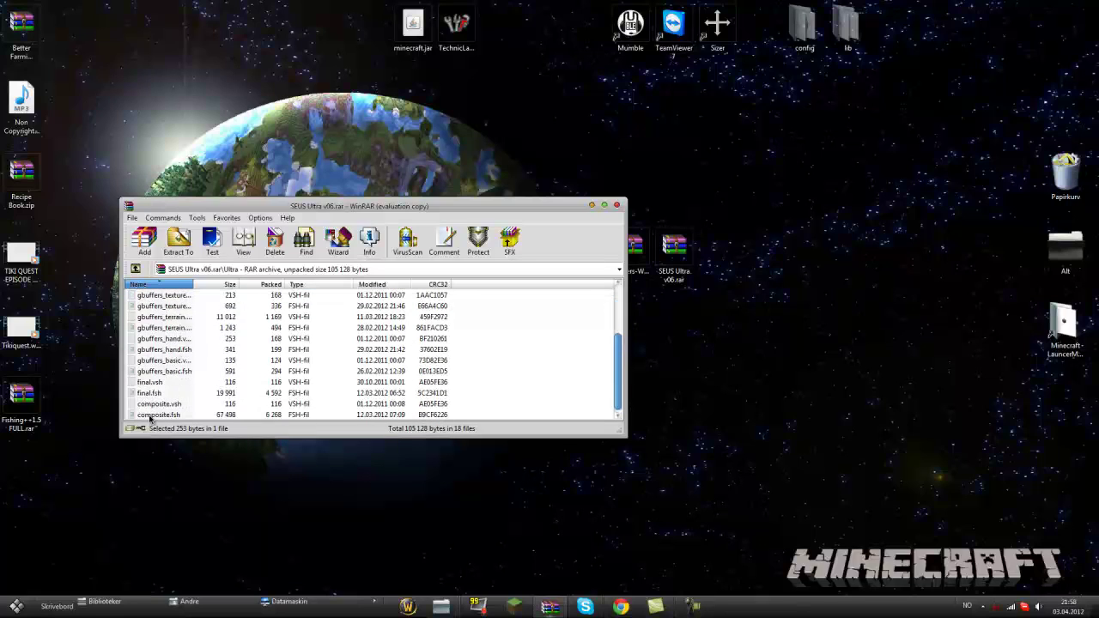
{"action": "left_click", "coordinate": [150, 416], "text": "shift"}
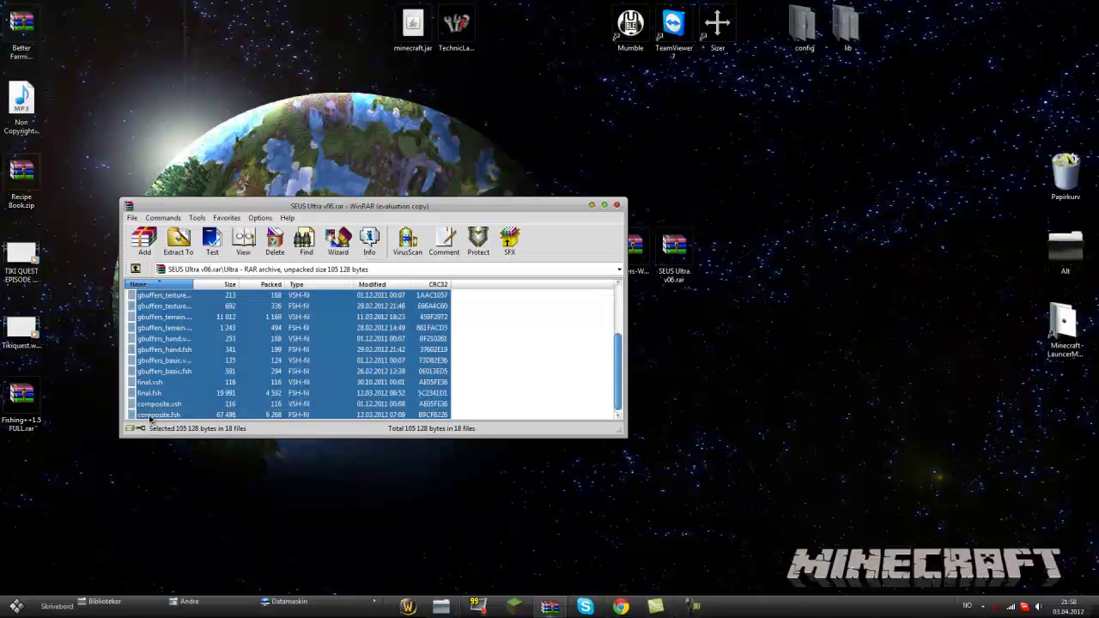
{"action": "left_click", "coordinate": [440, 607]}
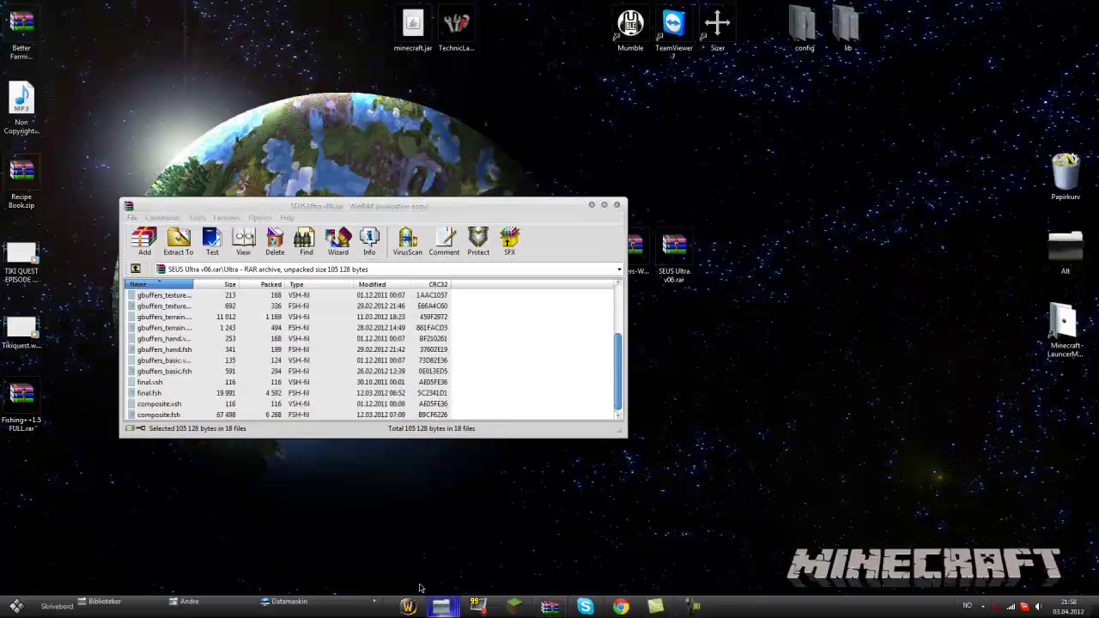
Browse to the versions > ModReview > .minecraft > bin folder.
{"action": "double_click", "coordinate": [567, 228]}
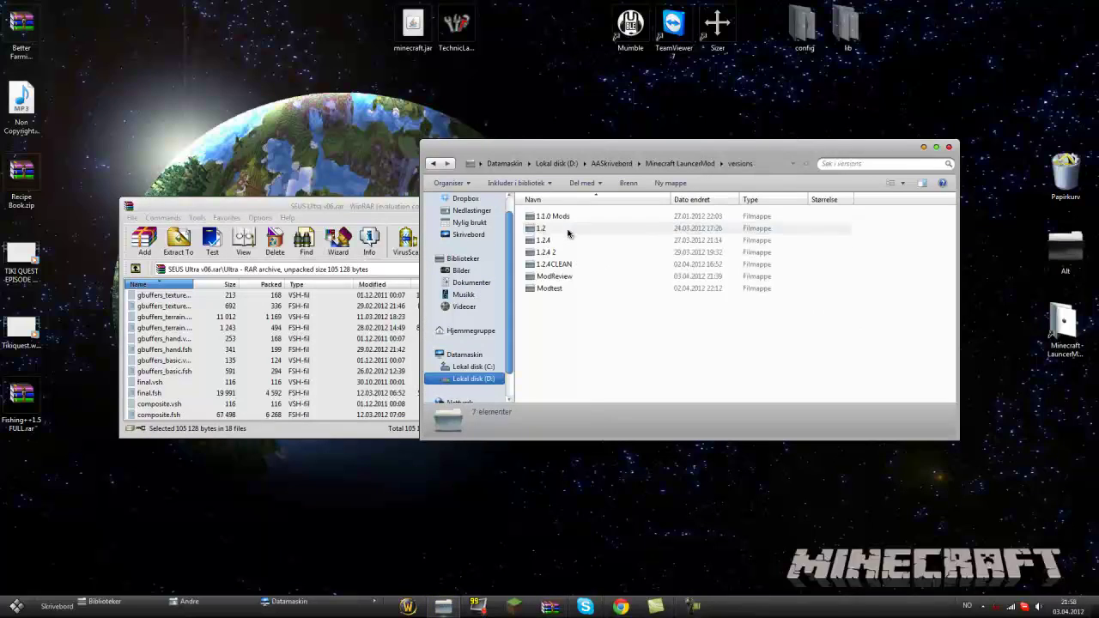
{"action": "left_click", "coordinate": [556, 279]}
{"action": "double_click", "coordinate": [556, 276]}
{"action": "double_click", "coordinate": [551, 217]}
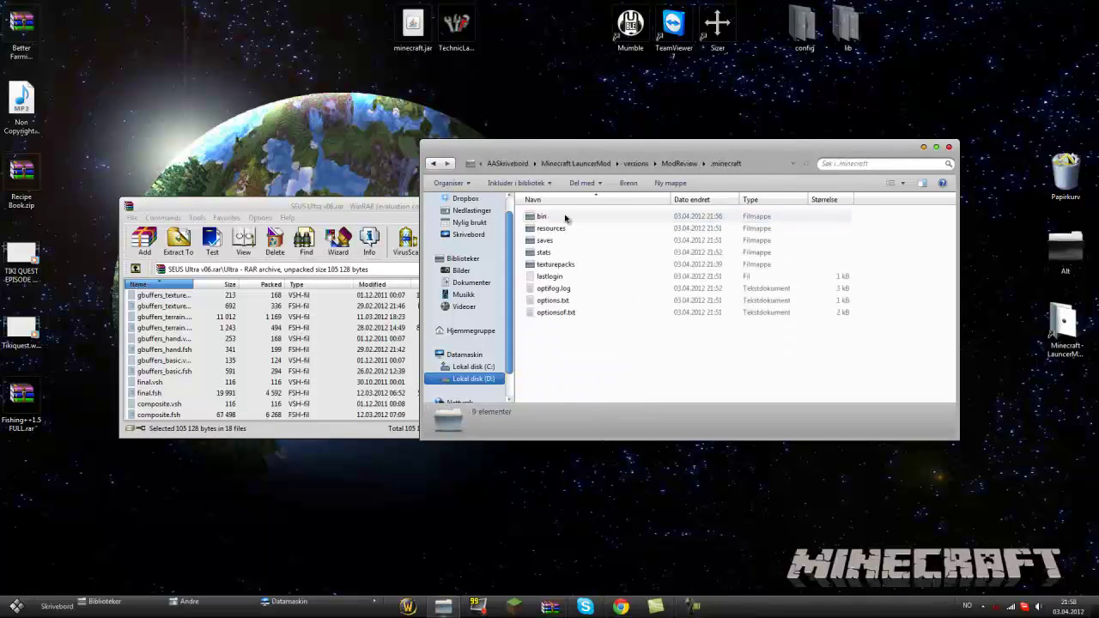
{"action": "double_click", "coordinate": [547, 216]}
Open minecraft.jar with WinRAR and show its shaders folder.
{"action": "left_click", "coordinate": [553, 300]}
{"action": "right_click", "coordinate": [565, 301]}
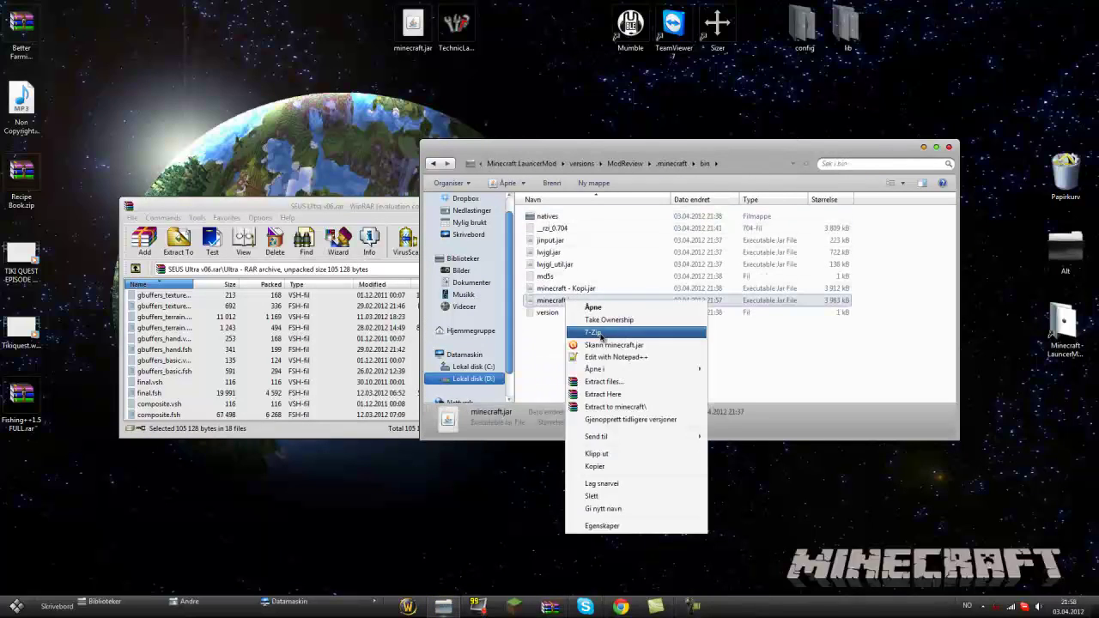
{"action": "mouse_move", "coordinate": [640, 371]}
{"action": "left_click", "coordinate": [711, 382]}
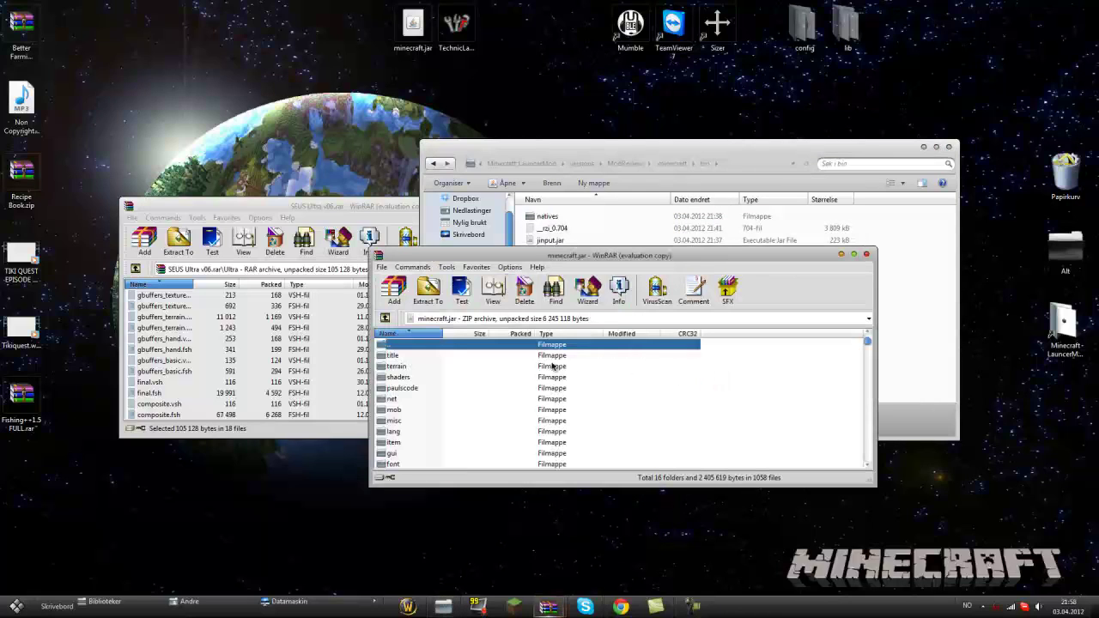
{"action": "double_click", "coordinate": [398, 379]}
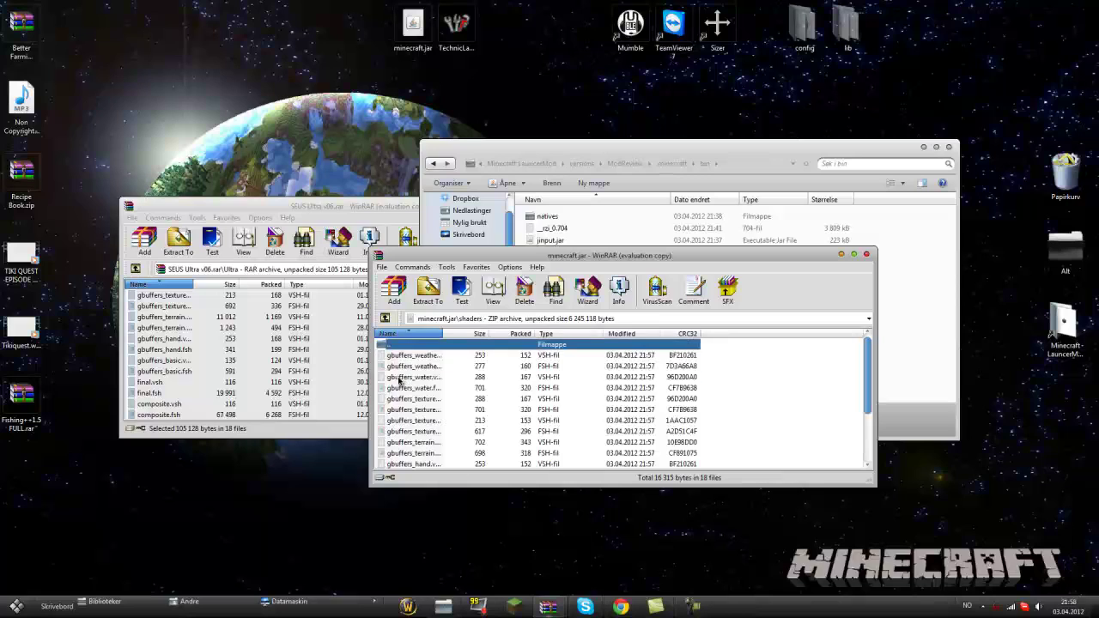
{"action": "left_click", "coordinate": [424, 355]}
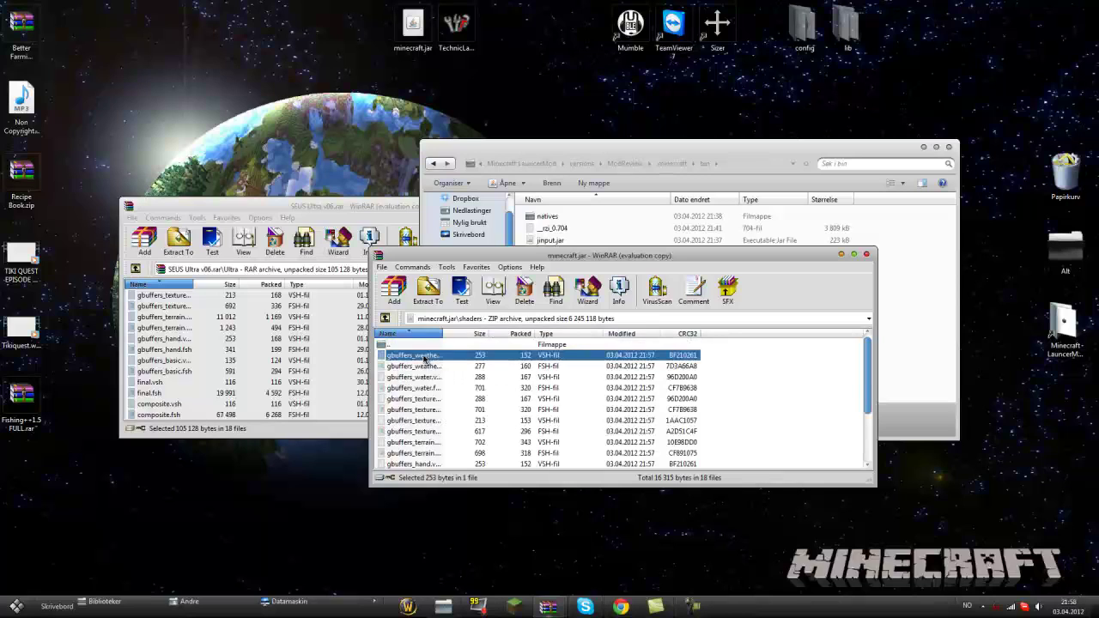
{"action": "scroll", "coordinate": [434, 412], "scroll_direction": "down", "scroll_amount": 3}
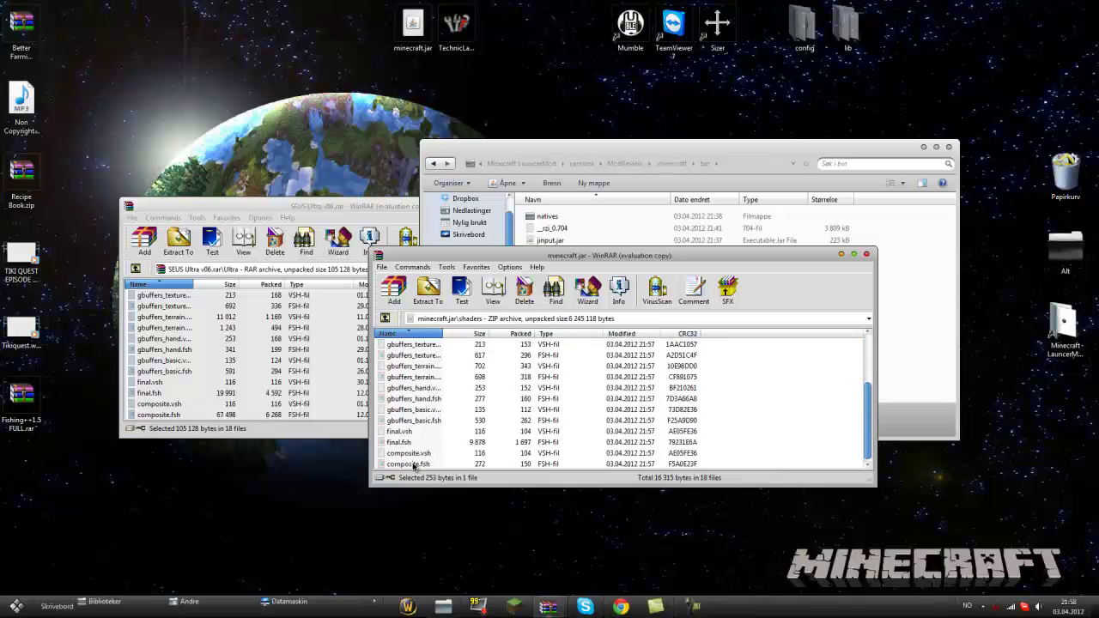
Delete the jar's 18 old shader files and add the 18 SEUS Ultra shaders.
{"action": "left_click", "coordinate": [414, 466], "text": "shift"}
{"action": "key", "text": "Delete"}
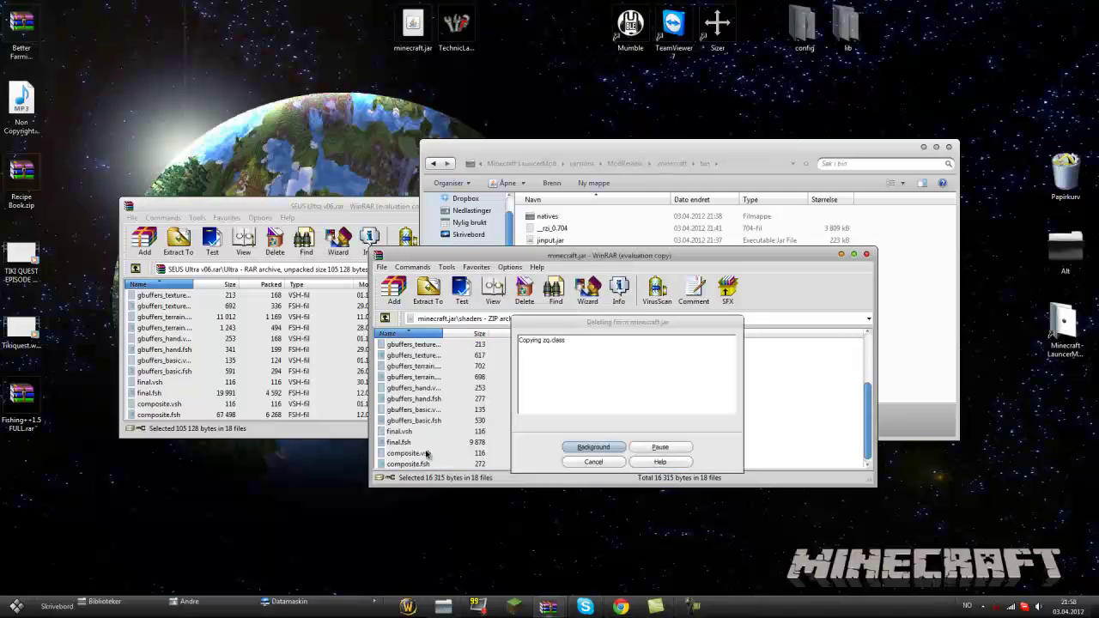
{"action": "key", "text": "Return"}
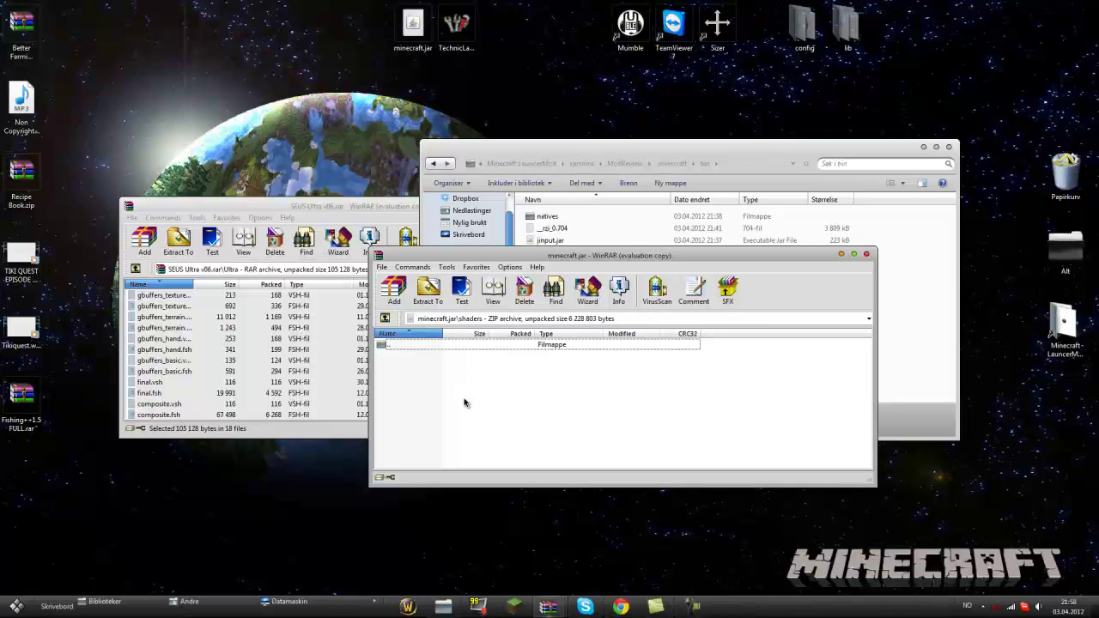
{"action": "left_click_drag", "start_coordinate": [465, 408], "coordinate": [466, 409]}
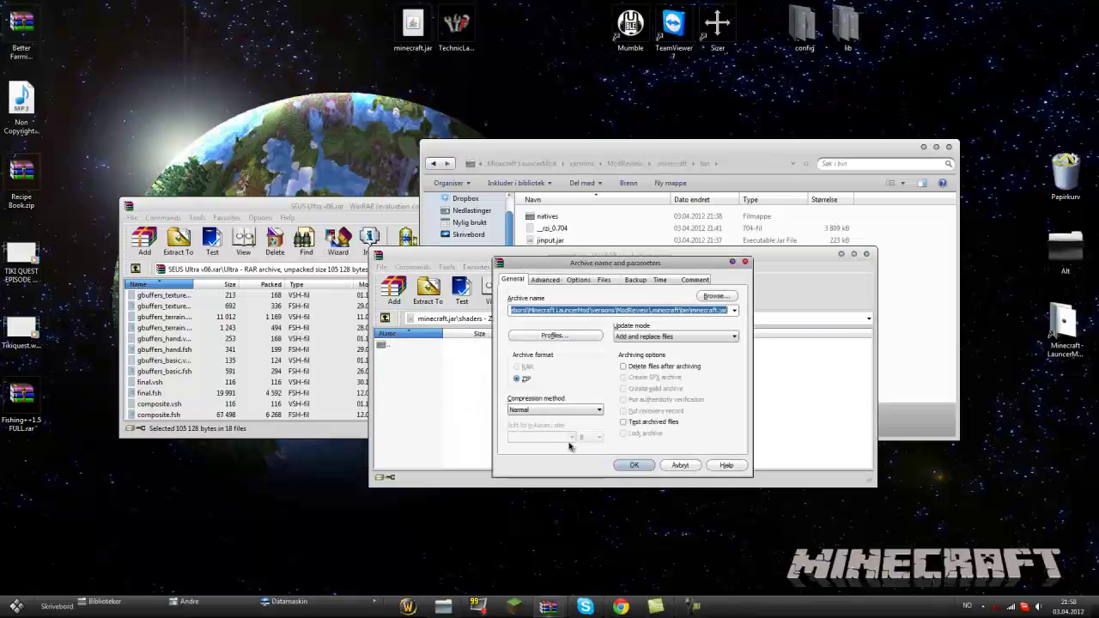
{"action": "left_click", "coordinate": [635, 468]}
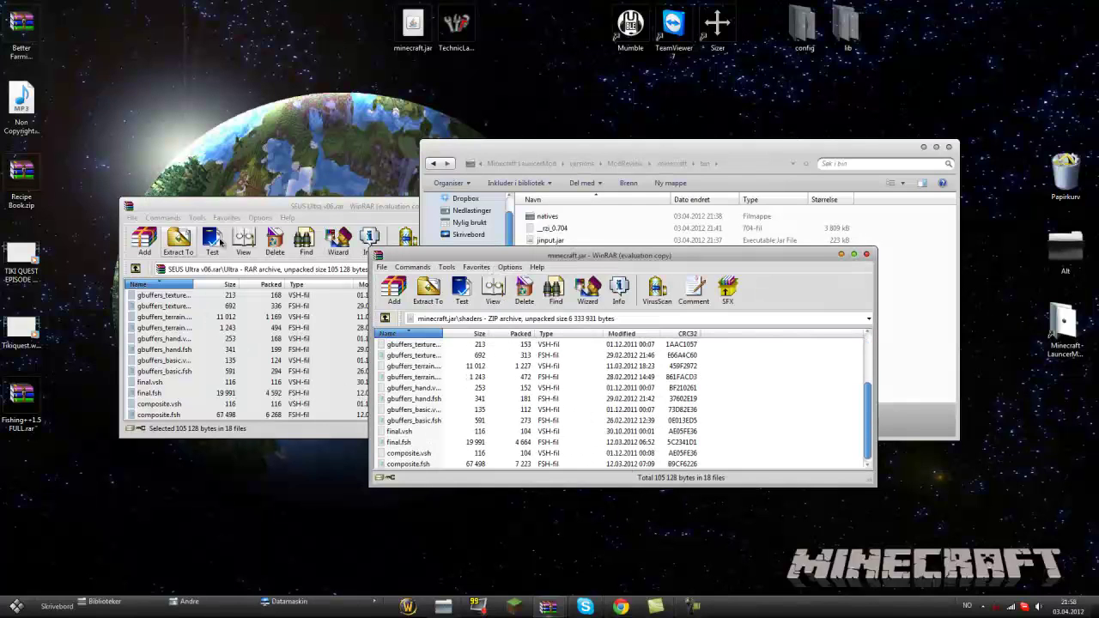
Check the newly added shaders in minecraft.jar, then close both WinRAR archives.
{"action": "mouse_move", "coordinate": [323, 209]}
{"action": "left_mouse_down"}
{"action": "mouse_move", "coordinate": [325, 222]}
{"action": "mouse_move", "coordinate": [173, 215]}
{"action": "left_mouse_up"}
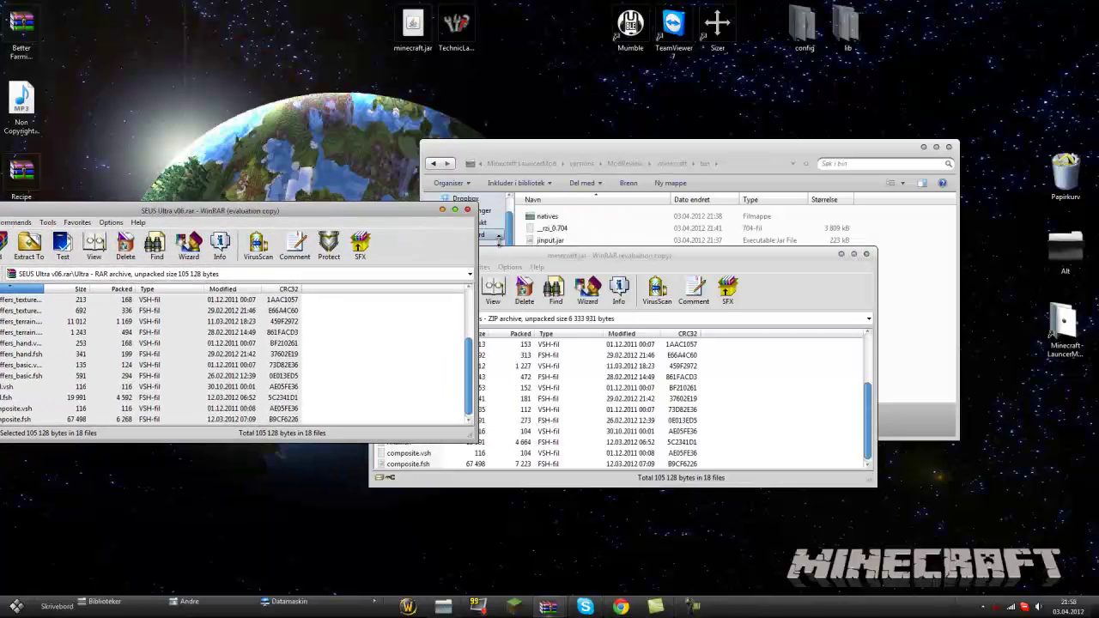
{"action": "left_click", "coordinate": [544, 258]}
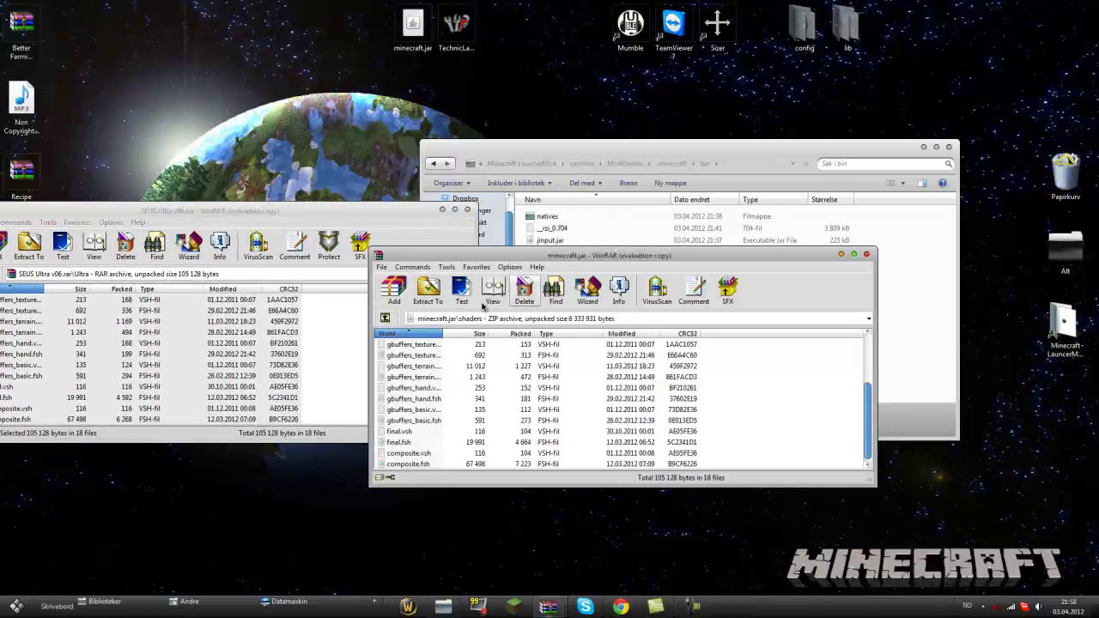
{"action": "left_click", "coordinate": [540, 421]}
{"action": "scroll", "coordinate": [540, 424], "scroll_direction": "up", "scroll_amount": 1}
{"action": "scroll", "coordinate": [532, 416], "scroll_direction": "up", "scroll_amount": 2}
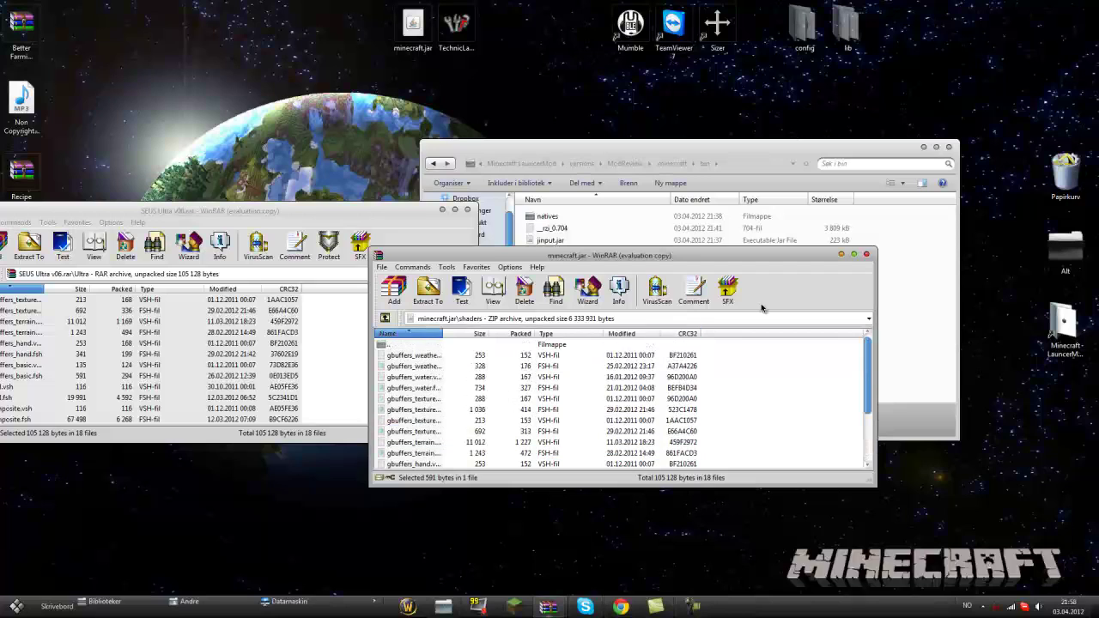
{"action": "left_click", "coordinate": [866, 255]}
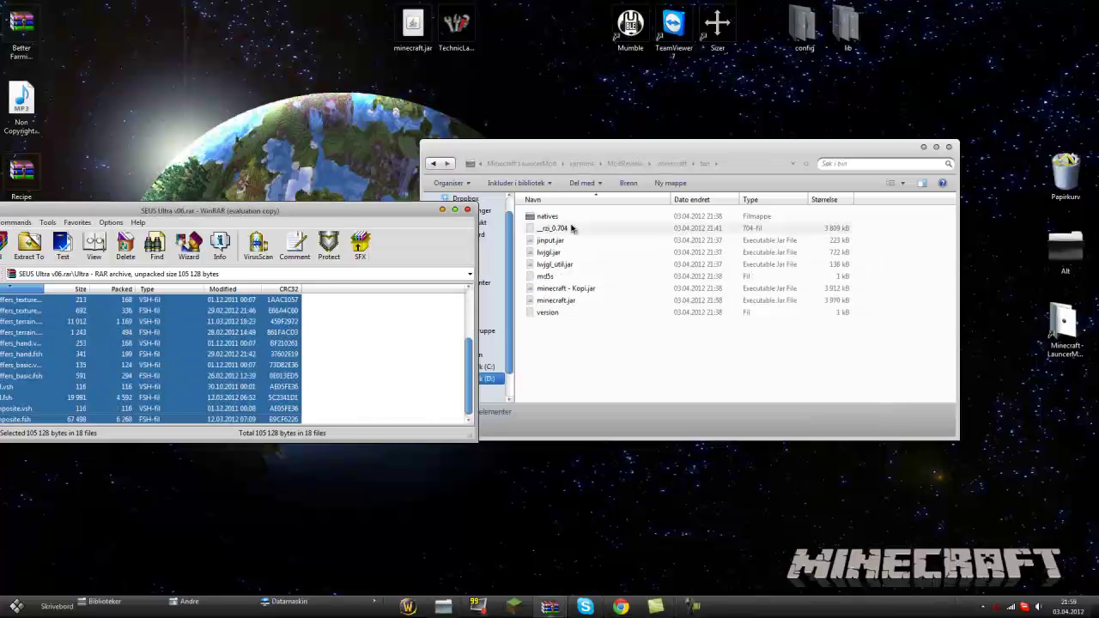
{"action": "left_click", "coordinate": [466, 210]}
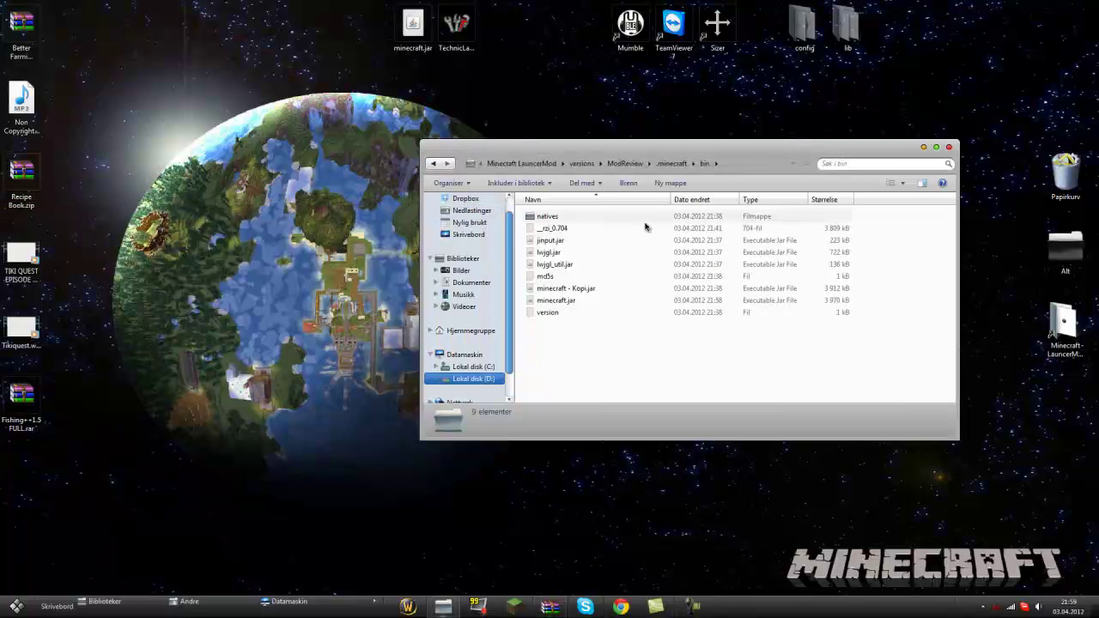
Close the bin window, launch the ModReview profile from maximized MMML, and maximize Minecraft.
{"action": "left_click", "coordinate": [948, 149]}
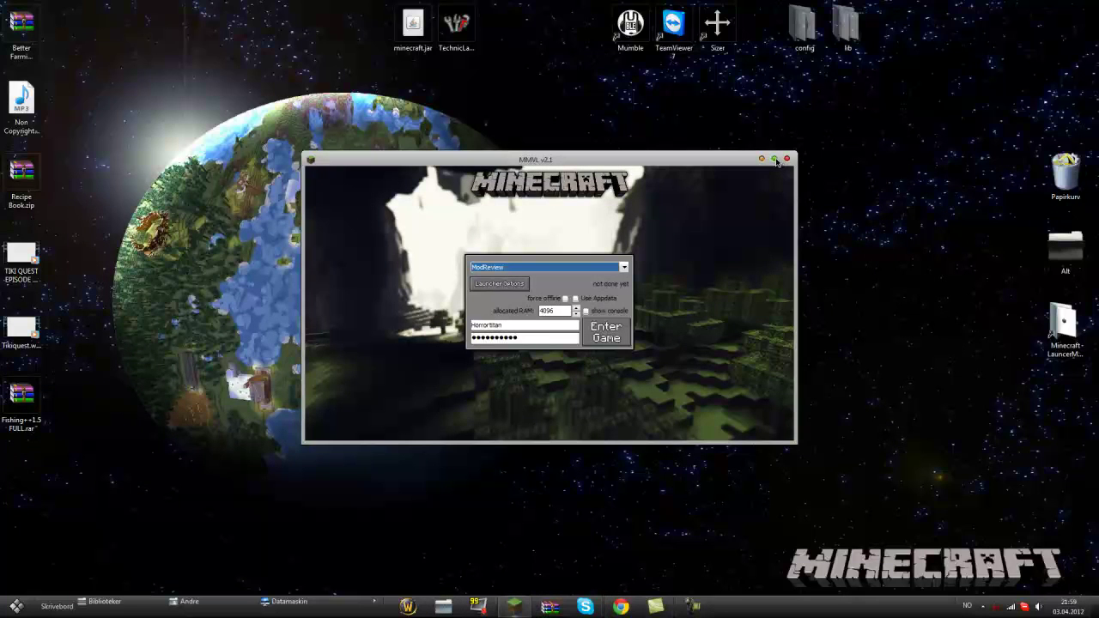
{"action": "left_click", "coordinate": [774, 160]}
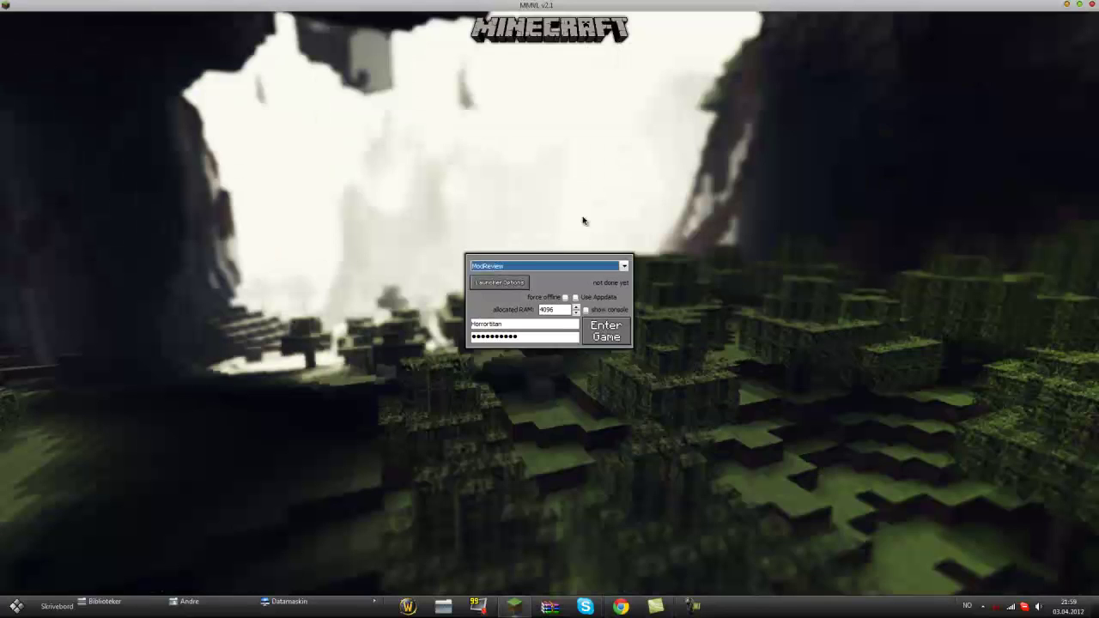
{"action": "left_click", "coordinate": [605, 331]}
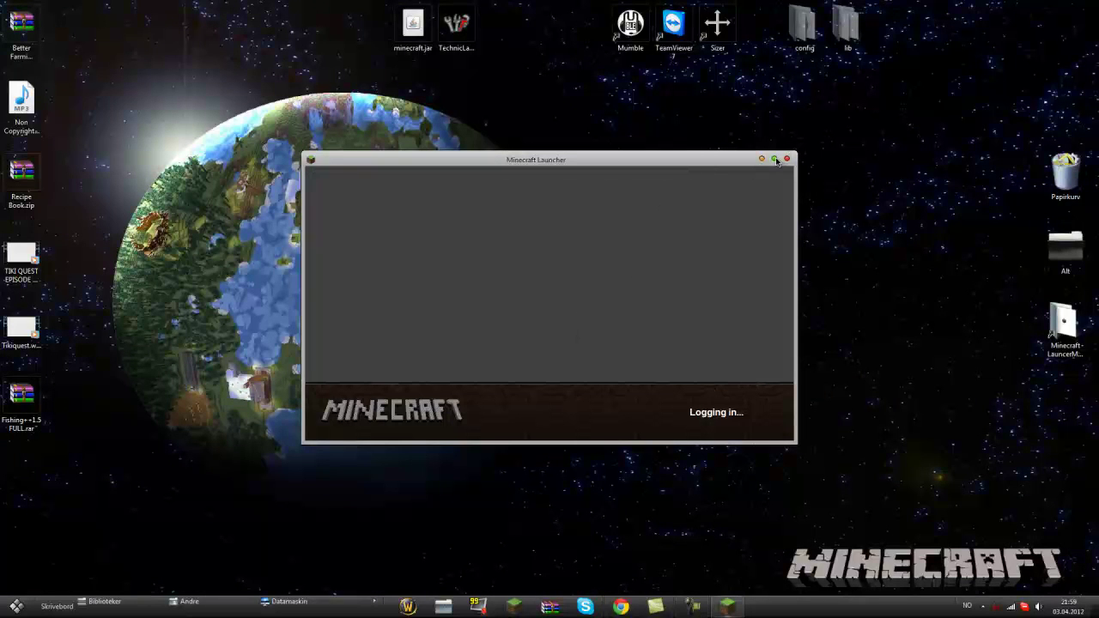
{"action": "left_click", "coordinate": [774, 160]}
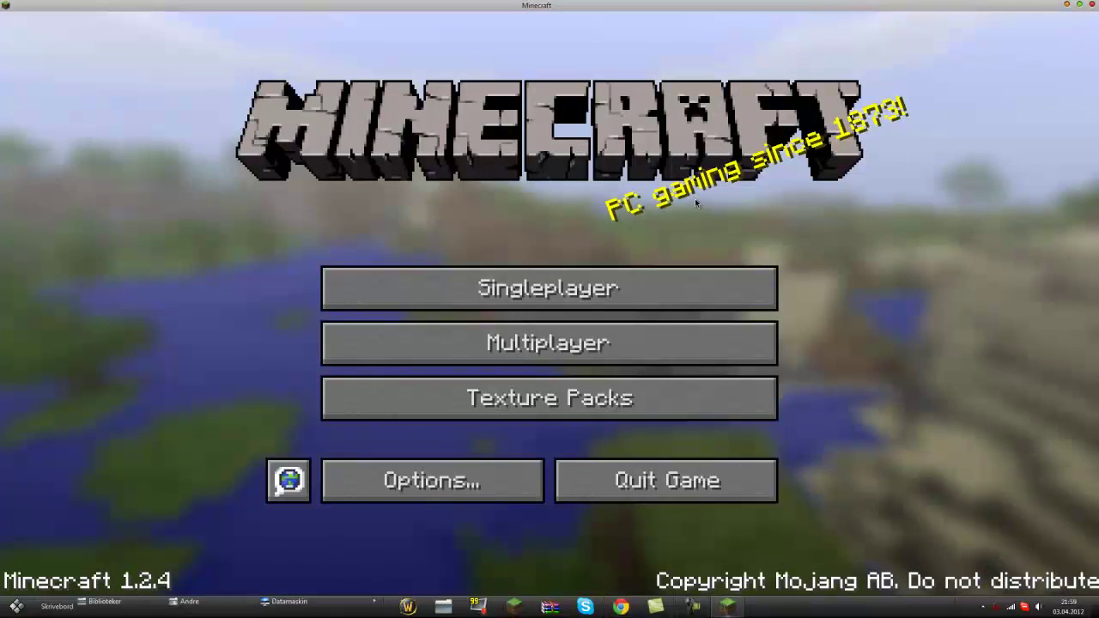
Load New World, walk forward into the meadow, and toggle the F3 debug overlay on and off.
{"action": "left_click", "coordinate": [550, 287]}
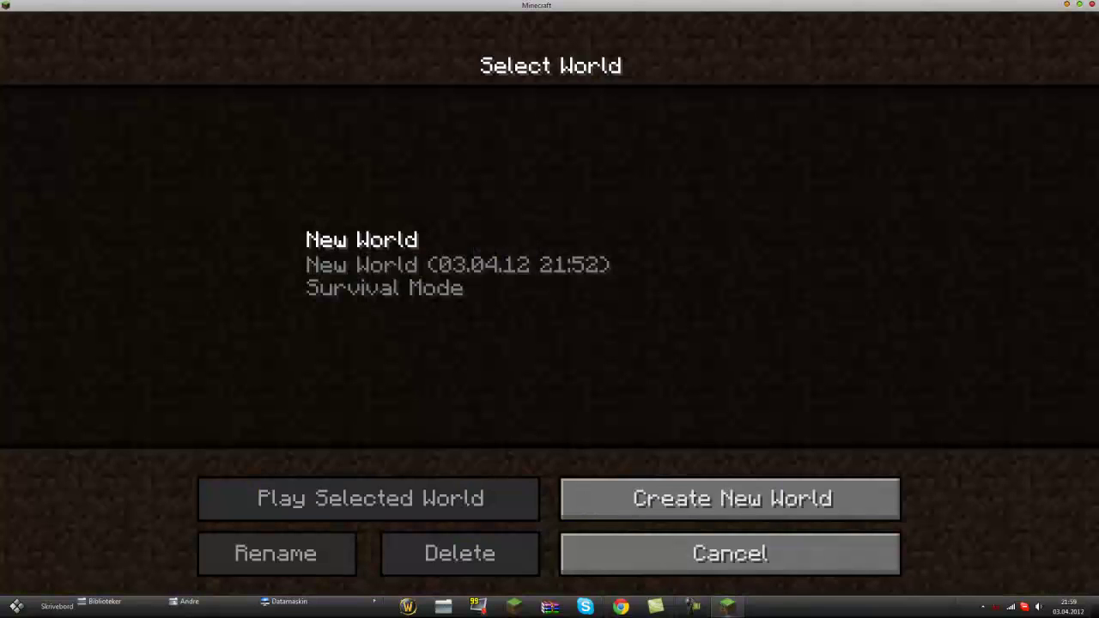
{"action": "double_click", "coordinate": [370, 248]}
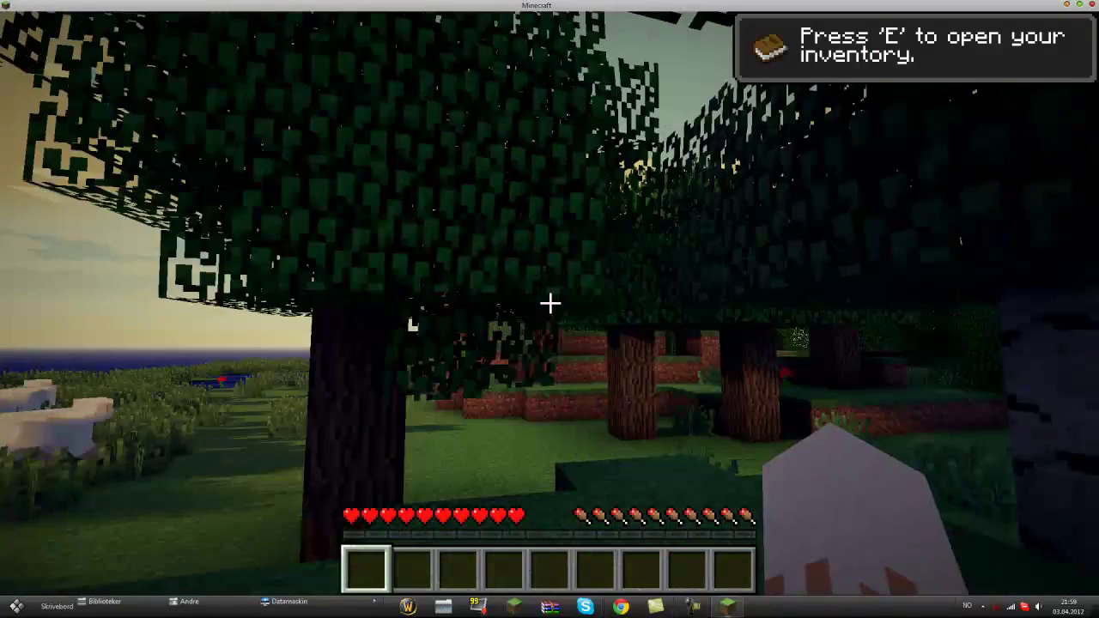
{"action": "key", "text": "w"}
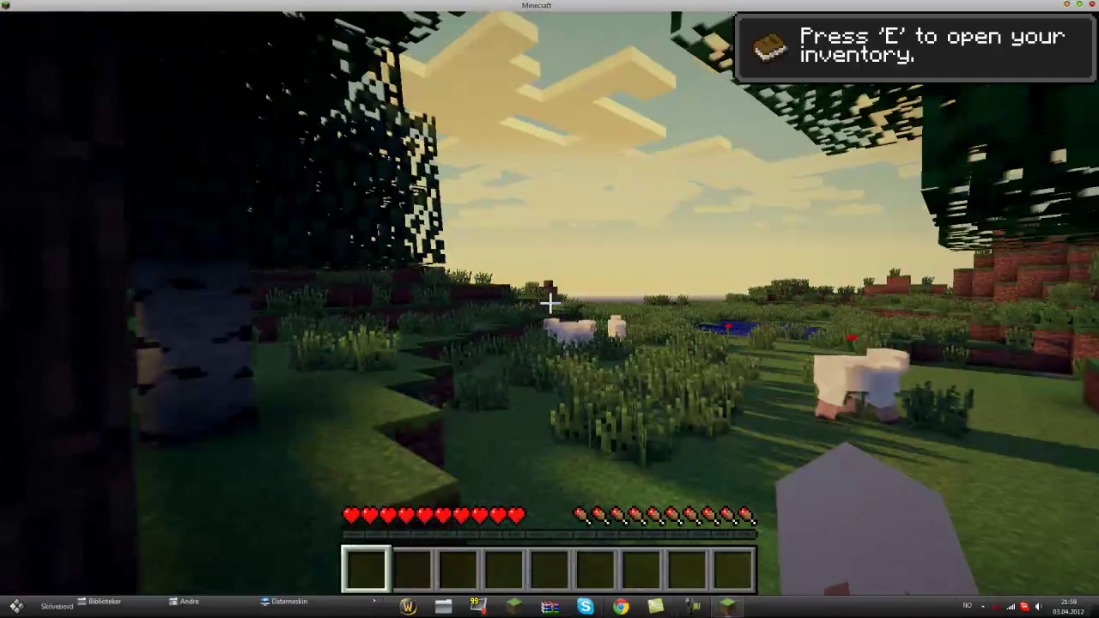
{"action": "key", "text": "w"}
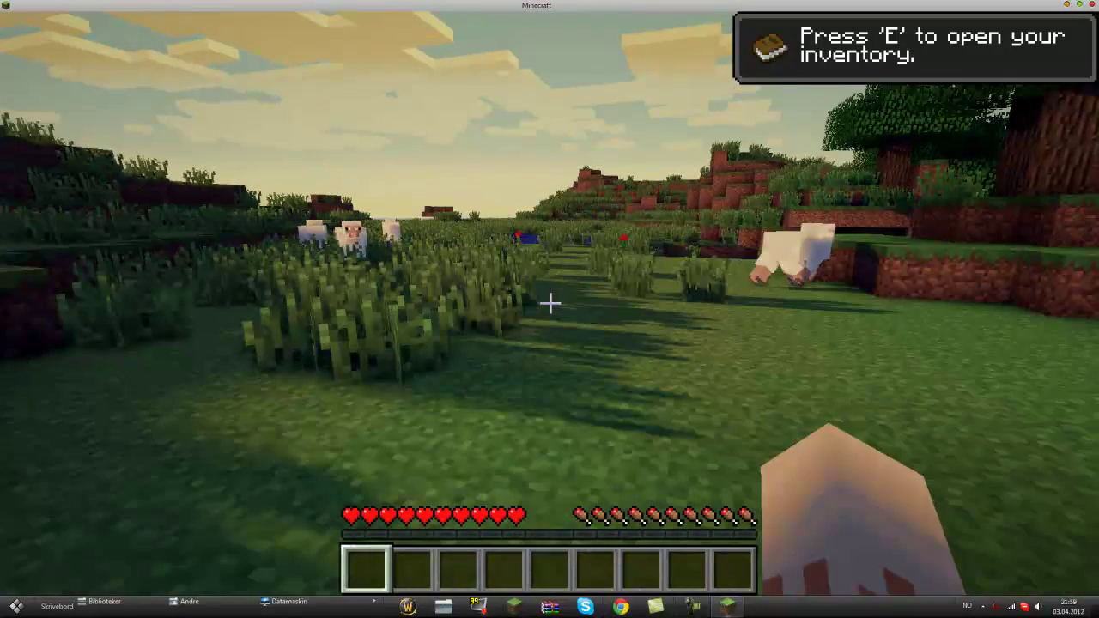
{"action": "key", "text": "F3"}
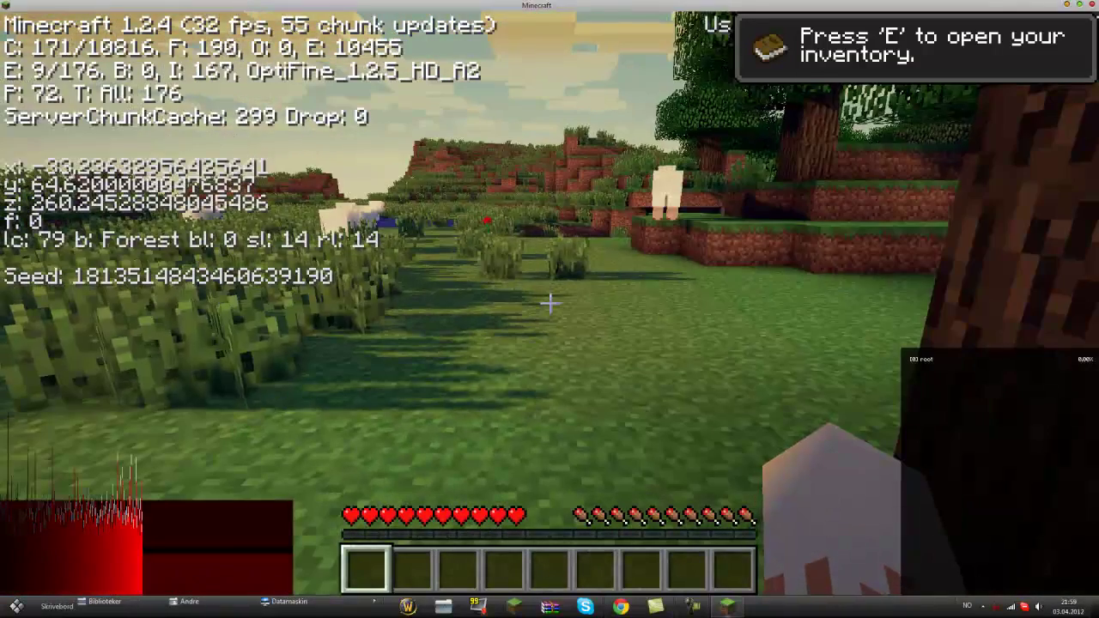
{"action": "key", "text": "F3"}
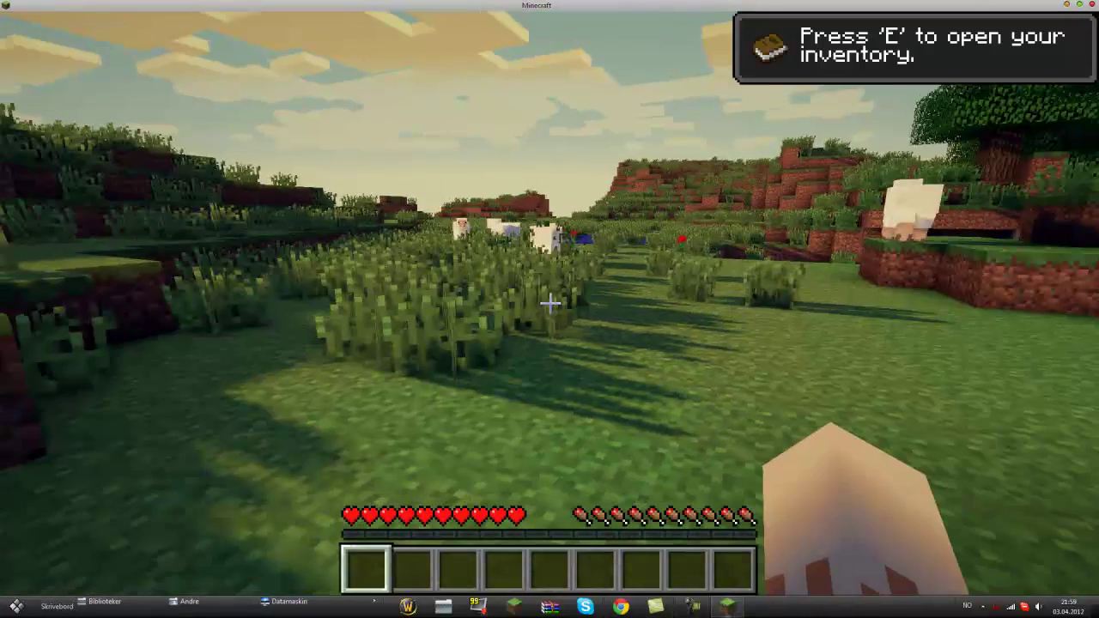